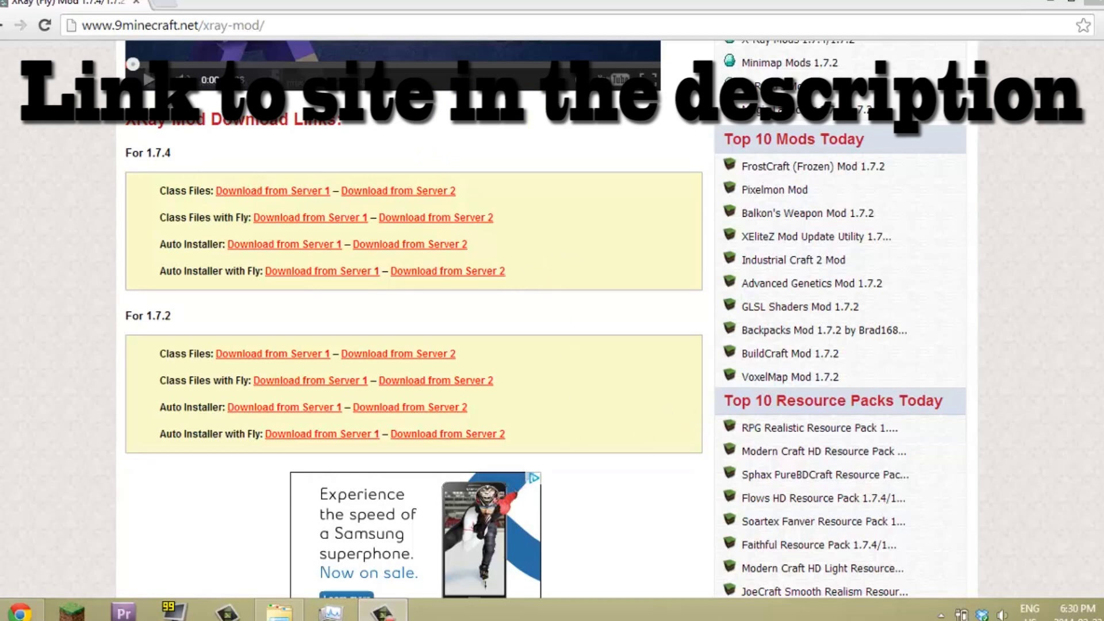
# - Examine the XRay mod page, its install instructions and the class file and auto installer links for 1.7.4 and 1.7.2
pyautogui.scroll(20, 631, 157)
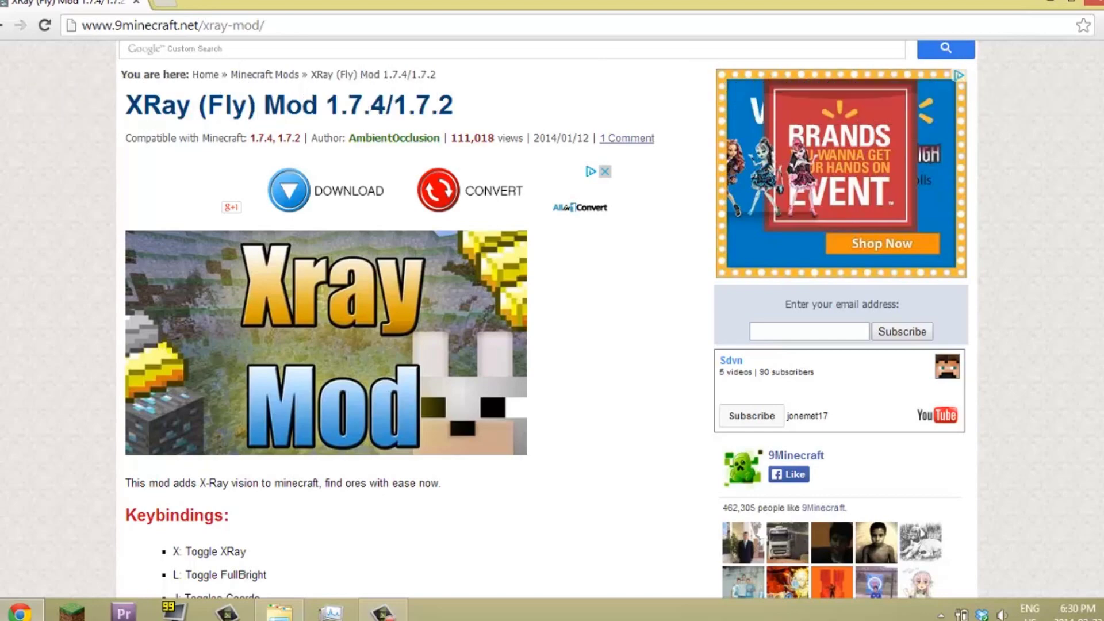
pyautogui.scroll(-13, 403, 322)
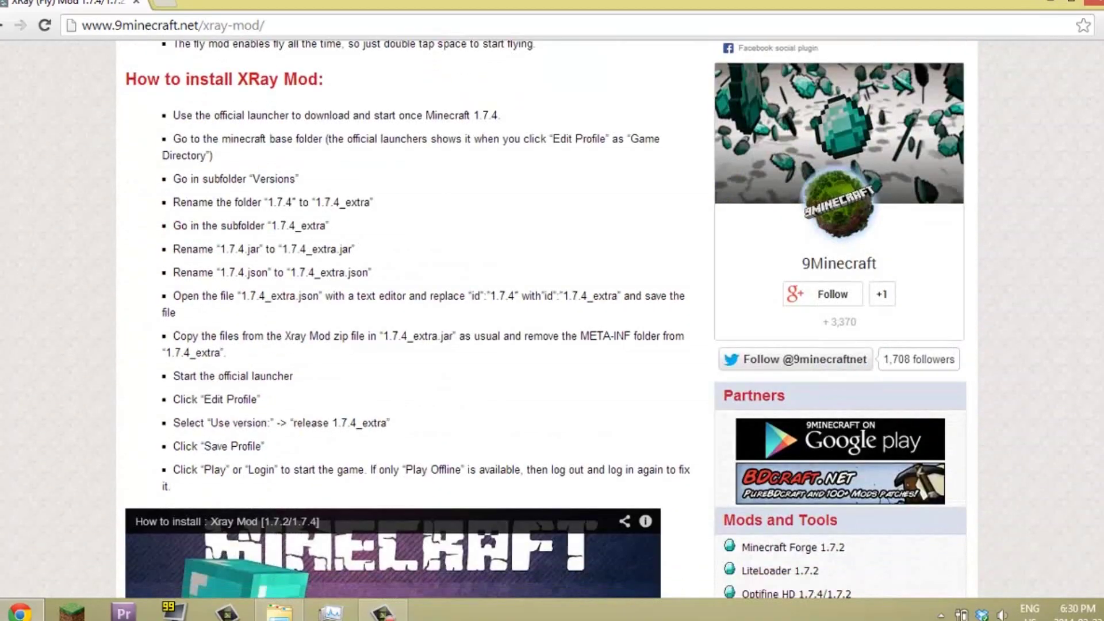
pyautogui.scroll(-8, 402, 322)
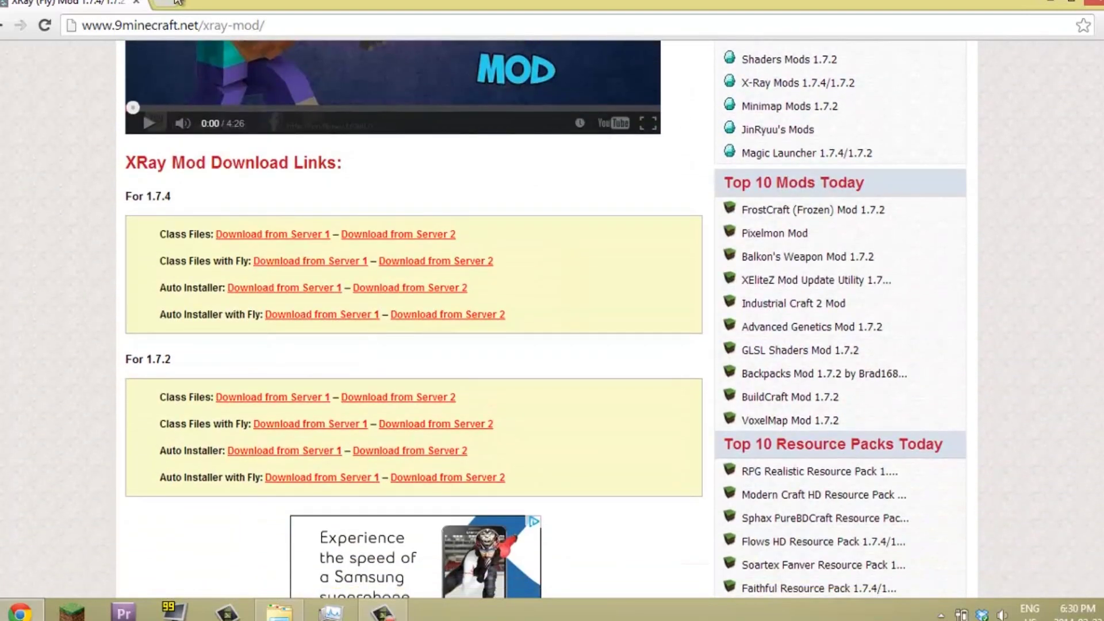
pyautogui.moveTo(140, 192); pyautogui.dragTo(128, 362)
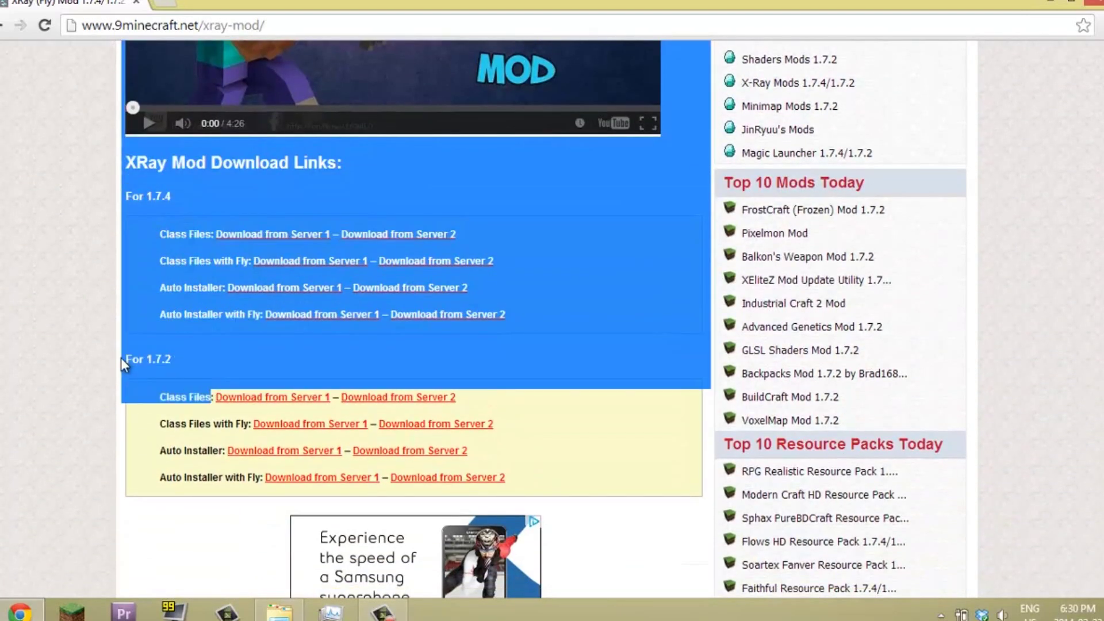
pyautogui.click(155, 363)
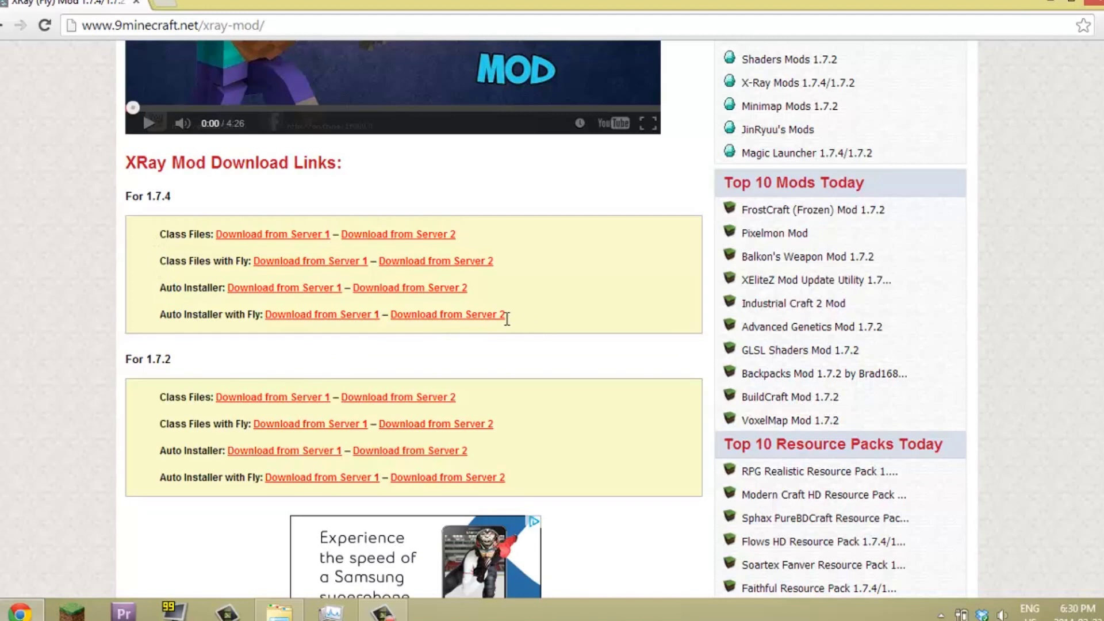
pyautogui.moveTo(505, 316)
pyautogui.mouseDown()
pyautogui.moveTo(251, 261)
pyautogui.moveTo(159, 280)
pyautogui.moveTo(108, 271)
pyautogui.moveTo(133, 291)
pyautogui.moveTo(275, 320)
pyautogui.moveTo(172, 361)
pyautogui.moveTo(511, 319)
pyautogui.mouseUp()
pyautogui.click(170, 285)
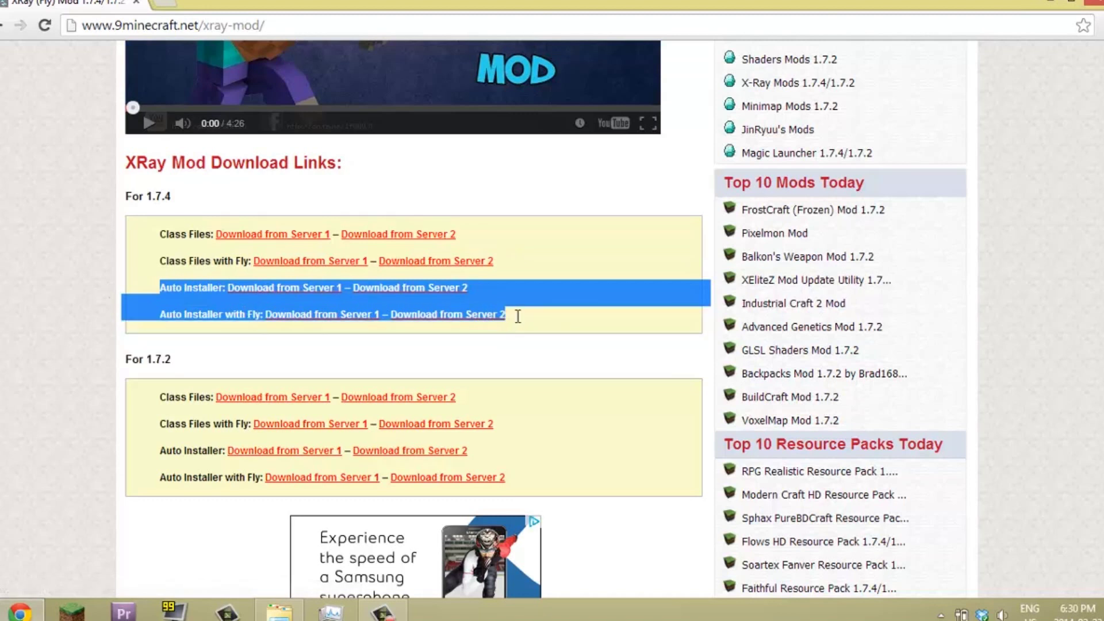
pyautogui.click(578, 314)
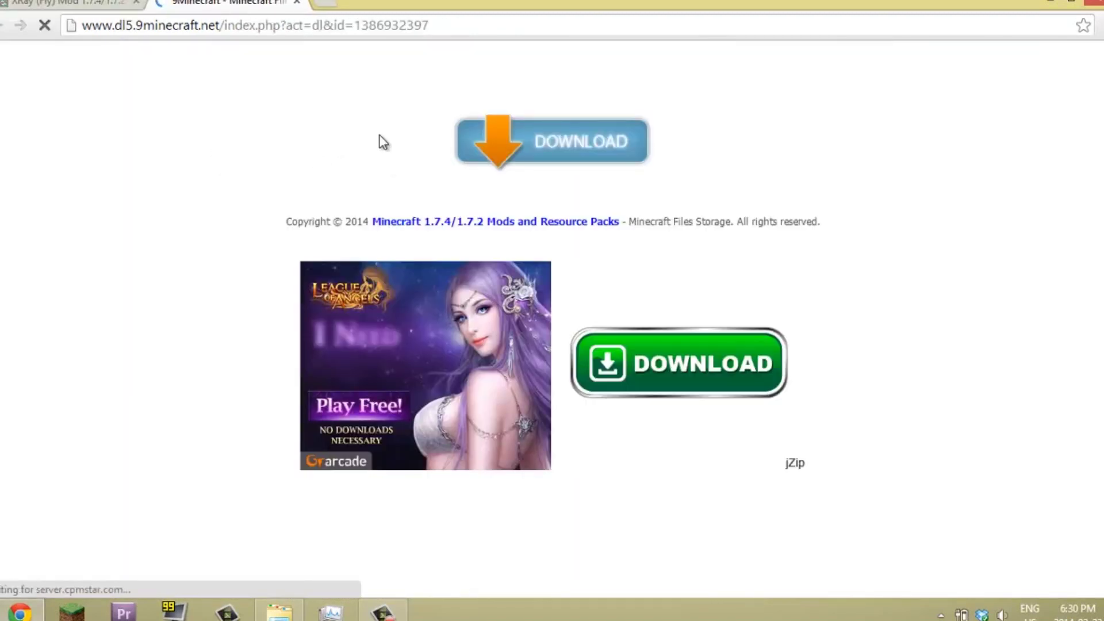
# - Download the XRay Mod 1.7.4 With Fly zip, show it in the Downloads folder and close the download page
pyautogui.click(550, 144)
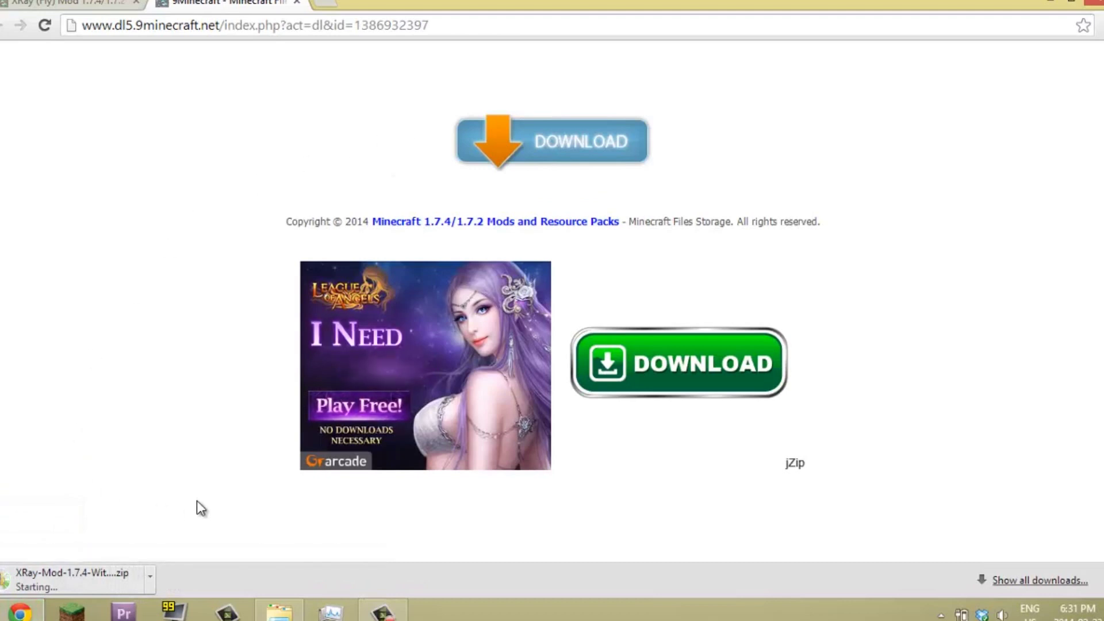
pyautogui.click(151, 577)
pyautogui.click(174, 532)
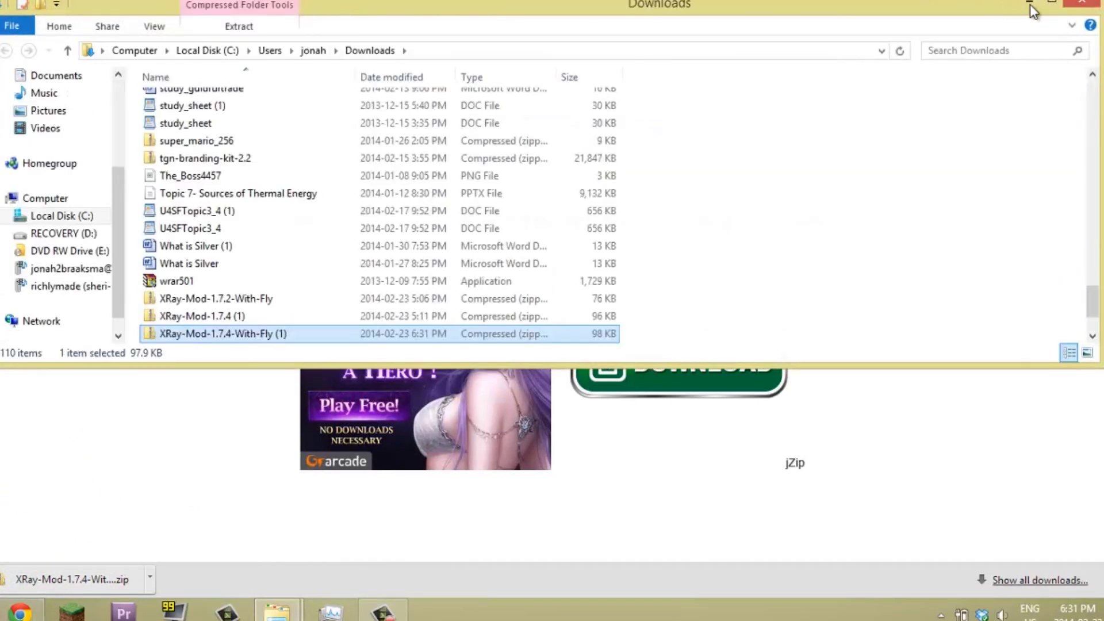
pyautogui.click(1029, 7)
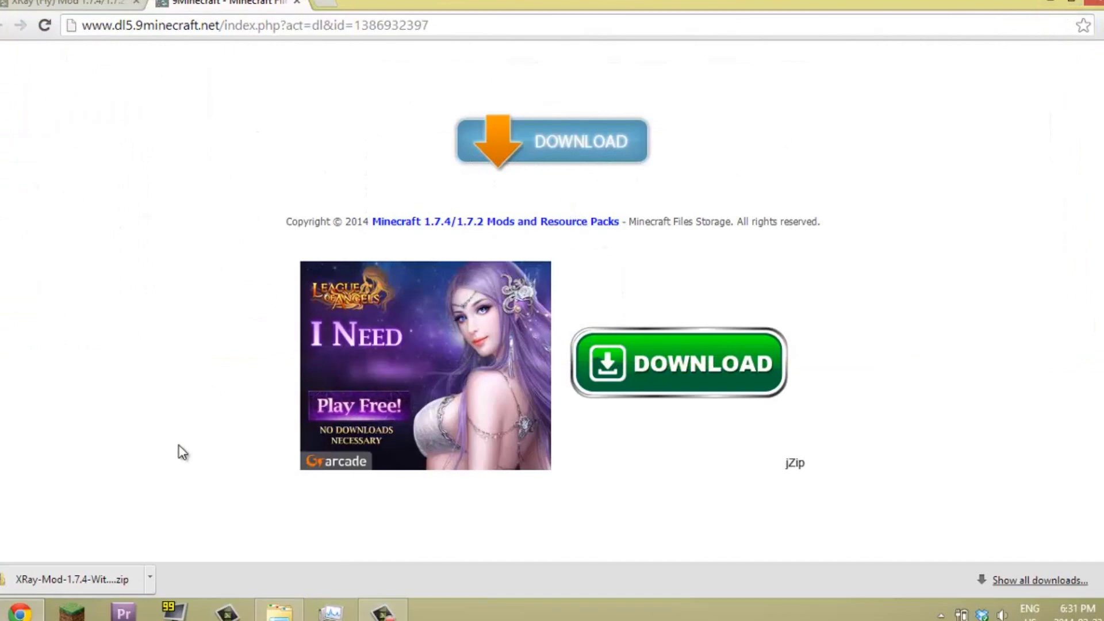
pyautogui.click(150, 579)
pyautogui.click(161, 528)
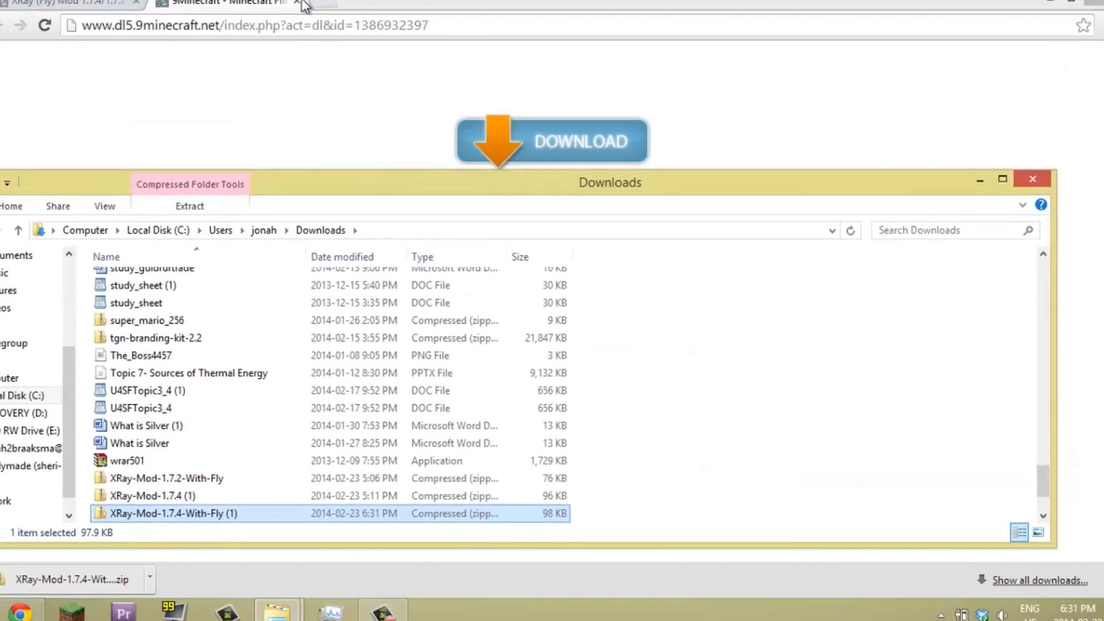
pyautogui.click(298, 3)
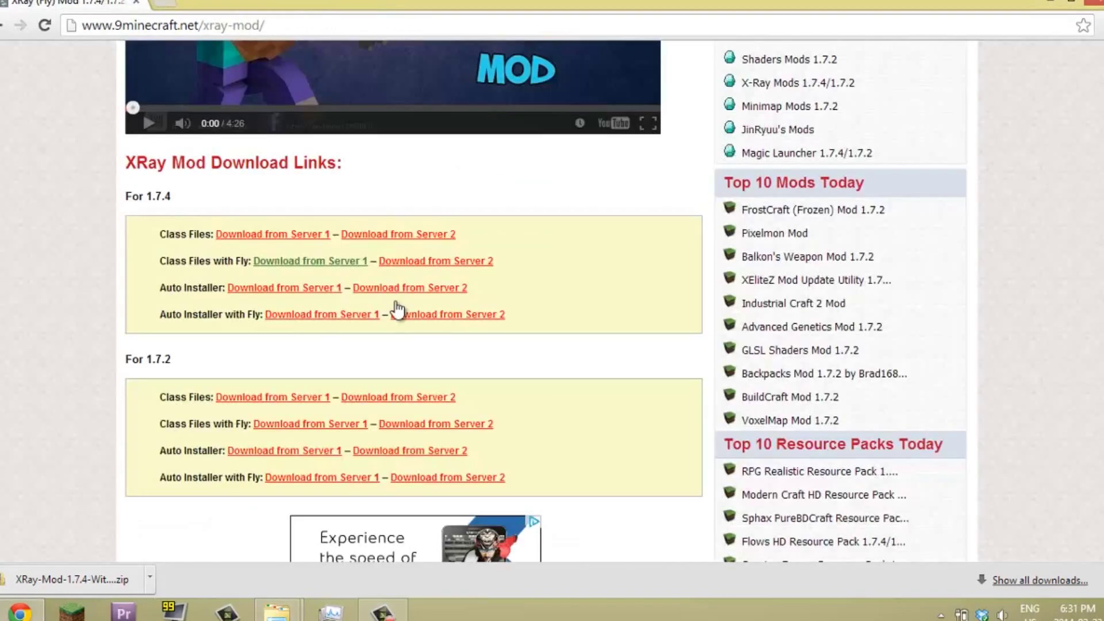
# - Bring up the versions and Downloads folder windows and open the XRay-Mod-1.7.4 (1) zip with WinRAR
pyautogui.moveTo(289, 609)
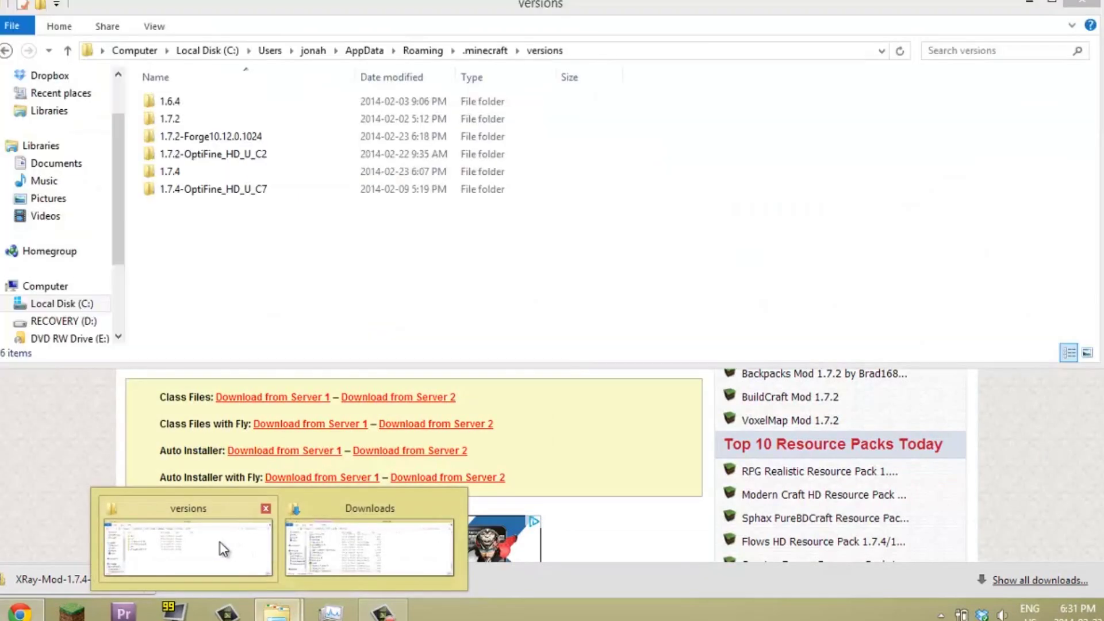
pyautogui.click(224, 546)
pyautogui.click(382, 554)
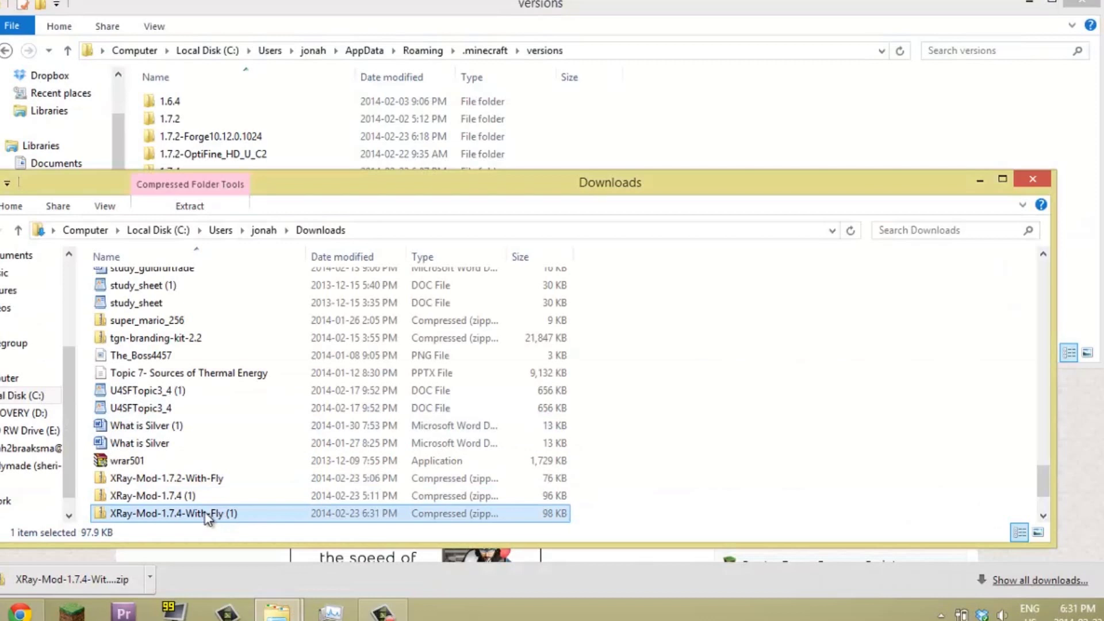
pyautogui.moveTo(177, 495); pyautogui.dragTo(201, 474)
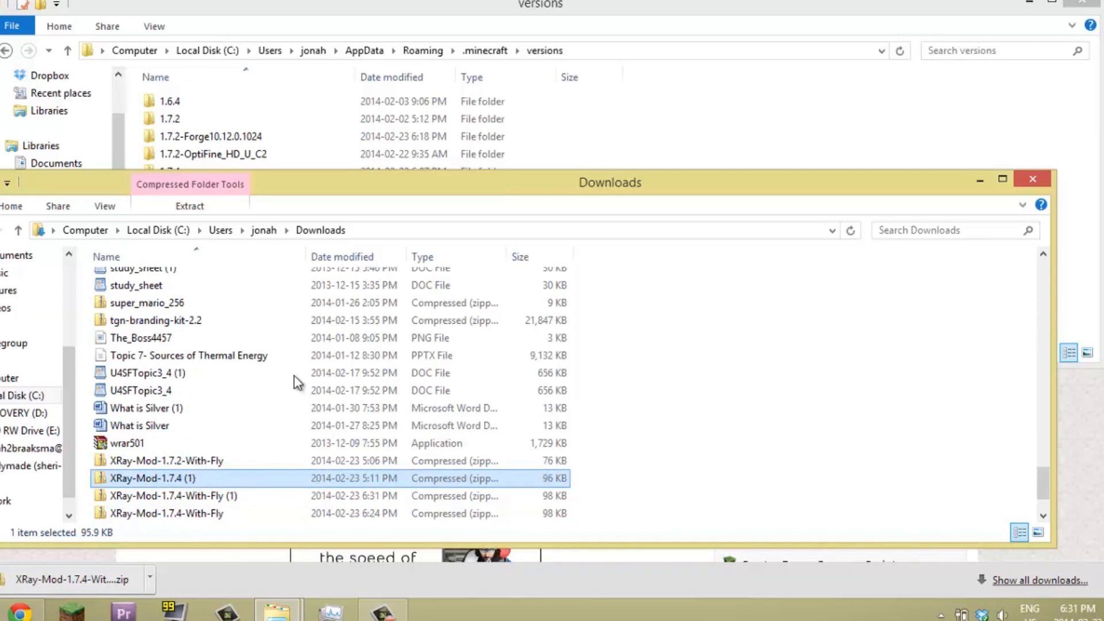
pyautogui.moveTo(326, 189); pyautogui.dragTo(322, 226)
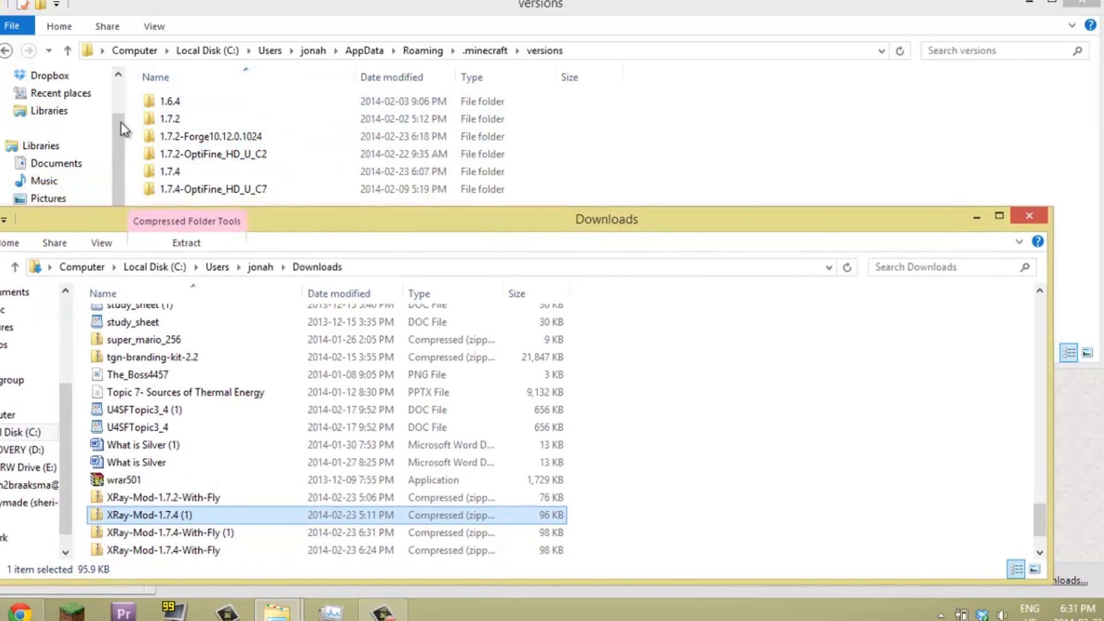
pyautogui.rightClick(147, 515)
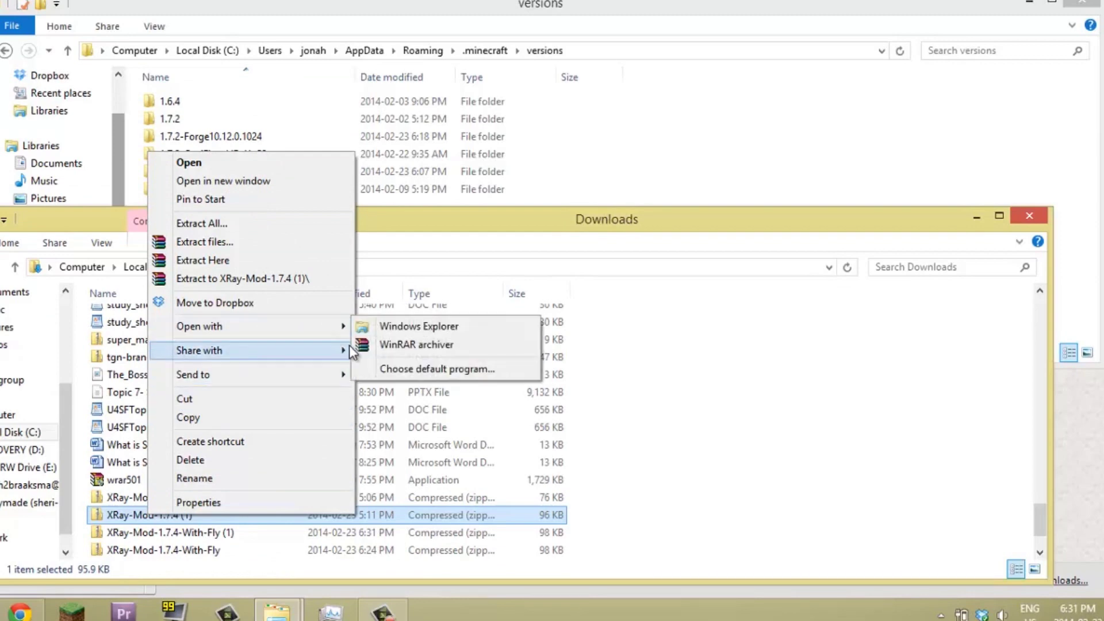
pyautogui.click(362, 345)
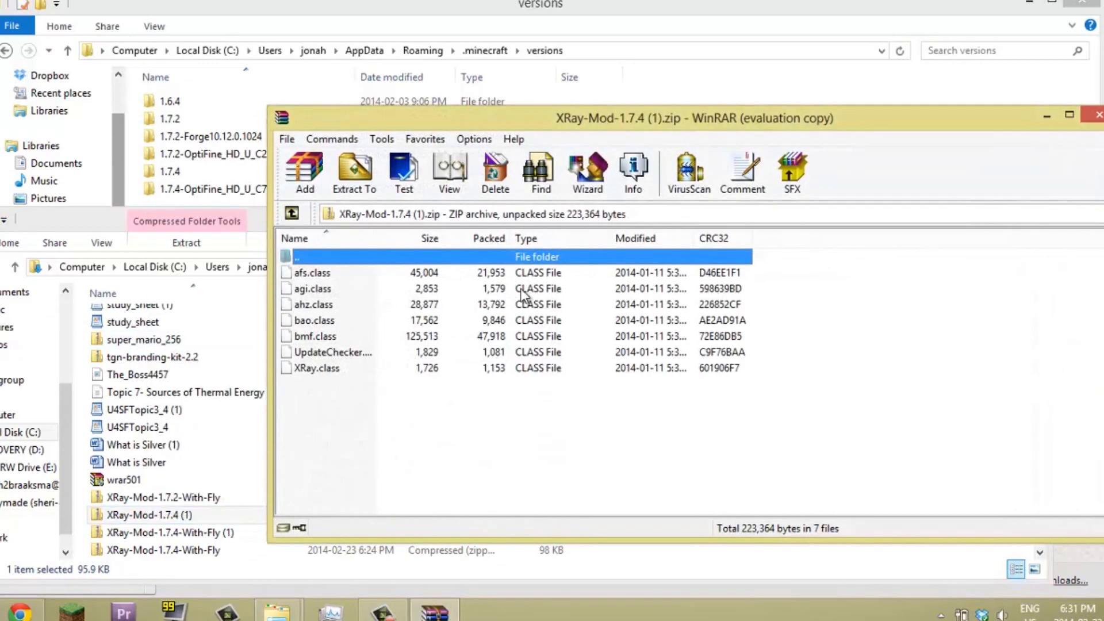
# - Select all class files in the XRay archive, then minimize the archive and close the Downloads window
pyautogui.moveTo(405, 451); pyautogui.dragTo(391, 285)
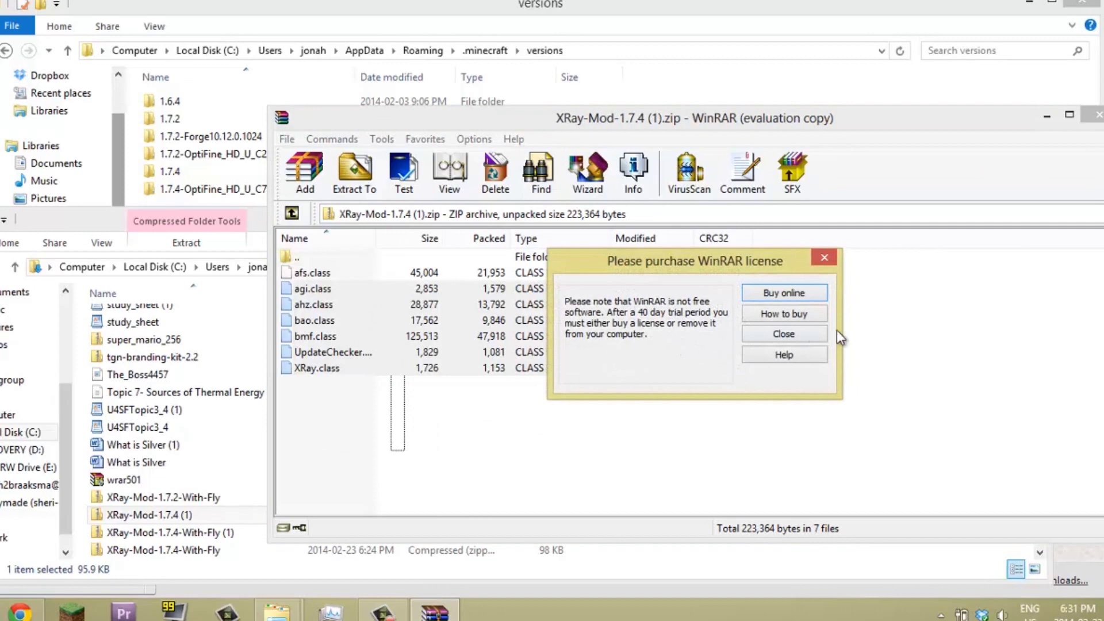
pyautogui.click(786, 334)
pyautogui.moveTo(416, 421); pyautogui.dragTo(435, 269)
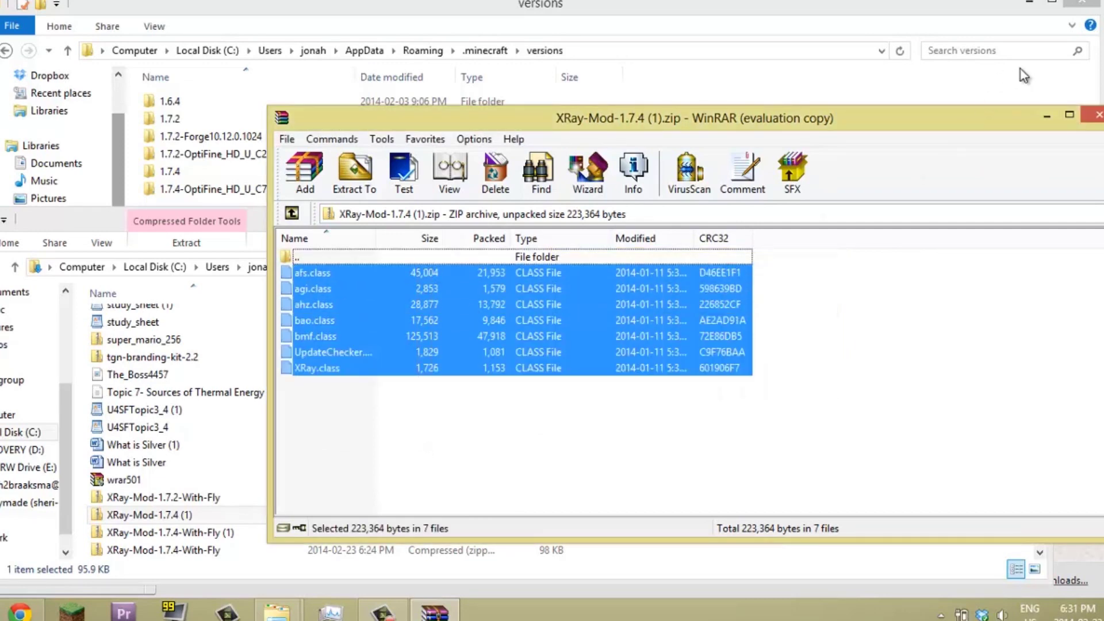
pyautogui.click(1046, 115)
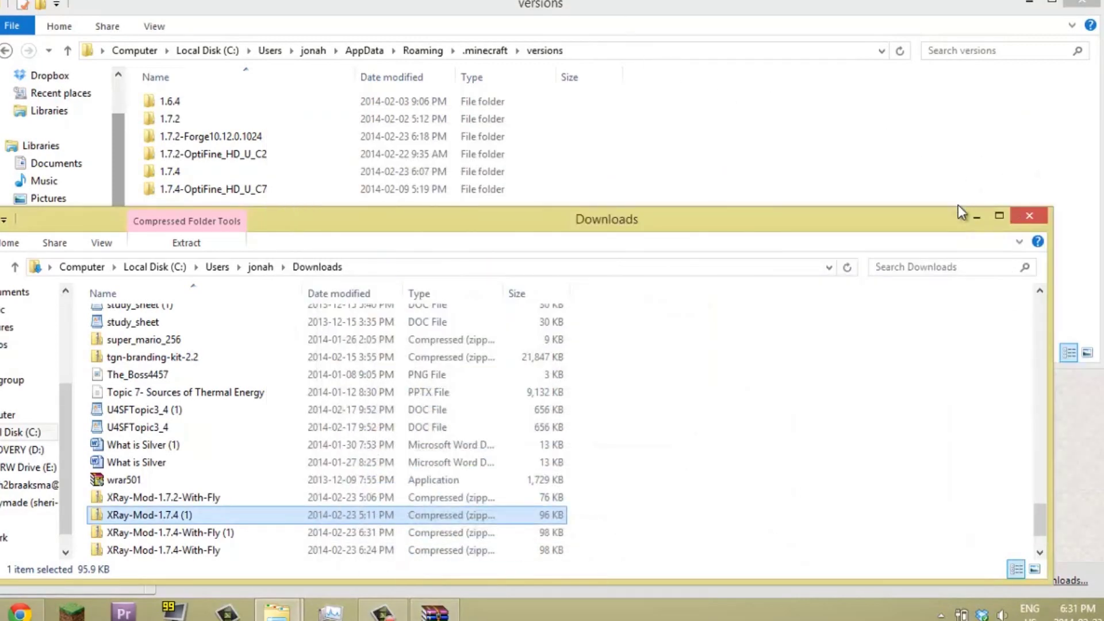
pyautogui.click(1035, 218)
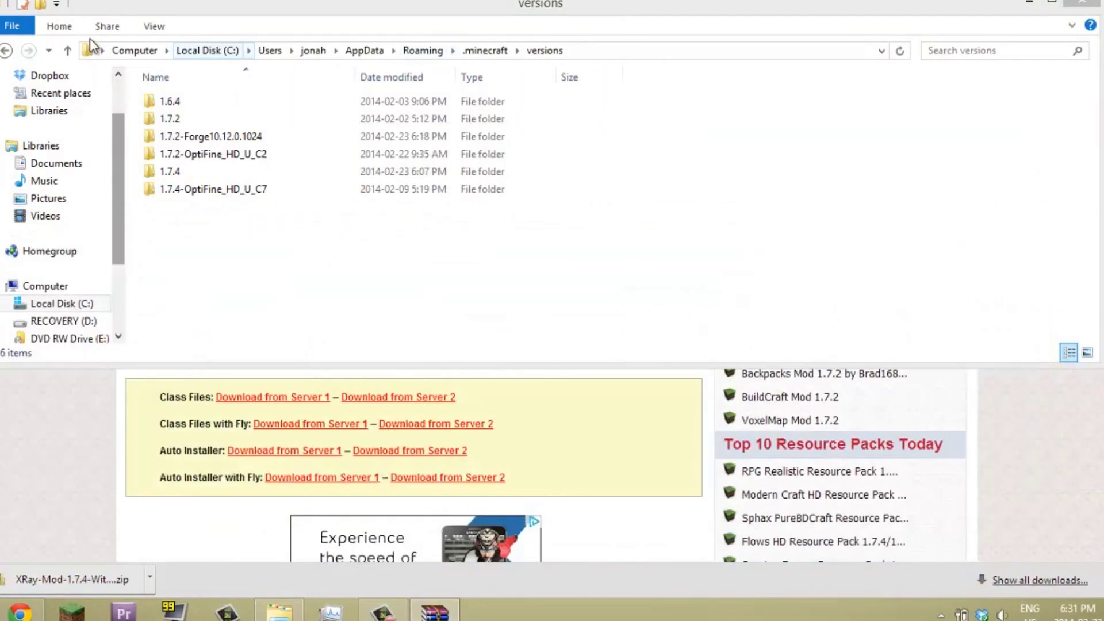
# - Go back from the versions folder to the Roaming folder that contains .minecraft
pyautogui.click(6, 51)
pyautogui.click(6, 51)
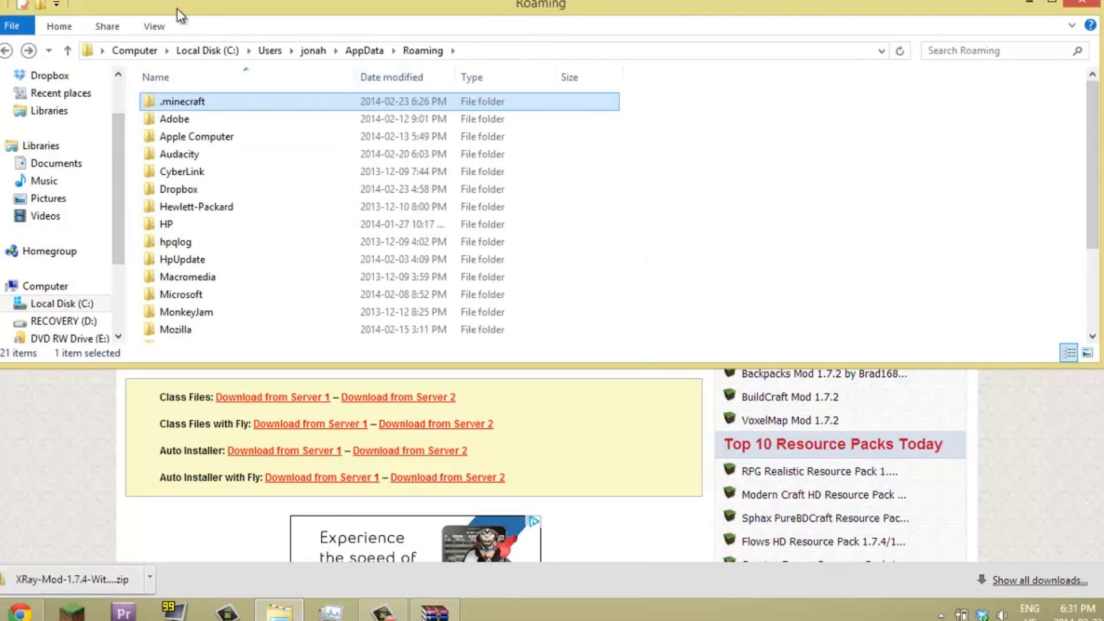
pyautogui.click(150, 89)
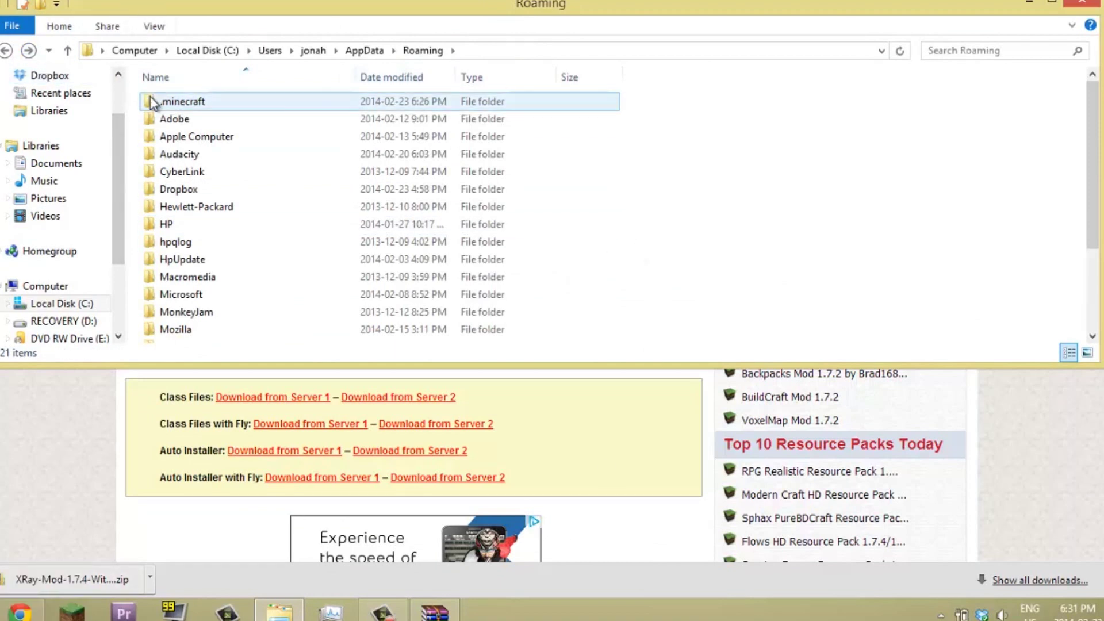
# - Open the Roaming folder in another window by searching for %appdata%, then close that extra window
pyautogui.press('super')
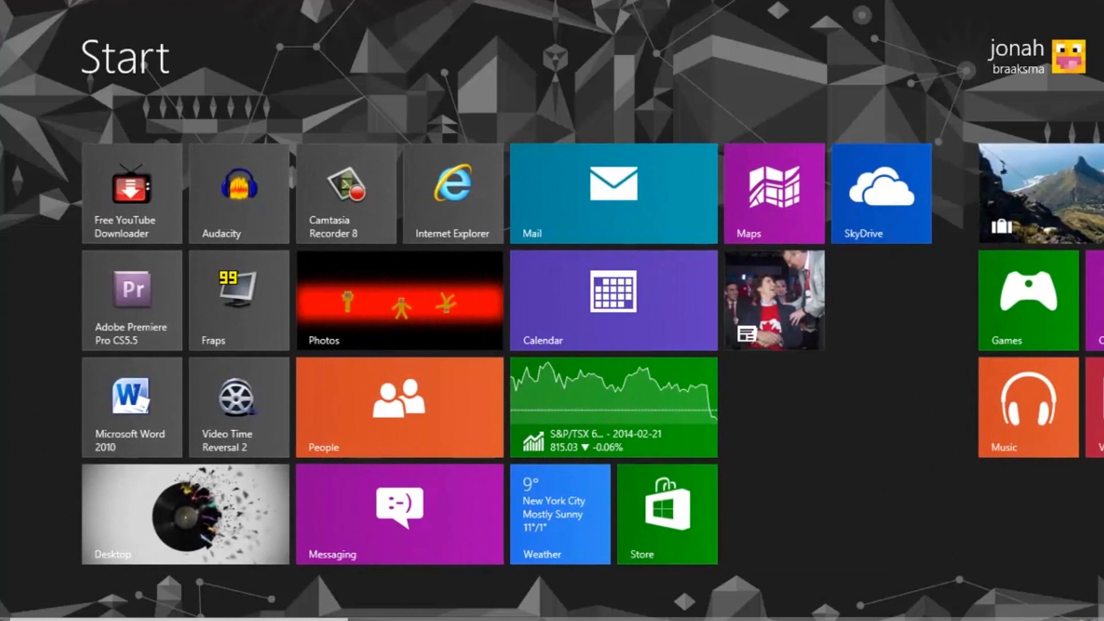
pyautogui.write('%appdata')
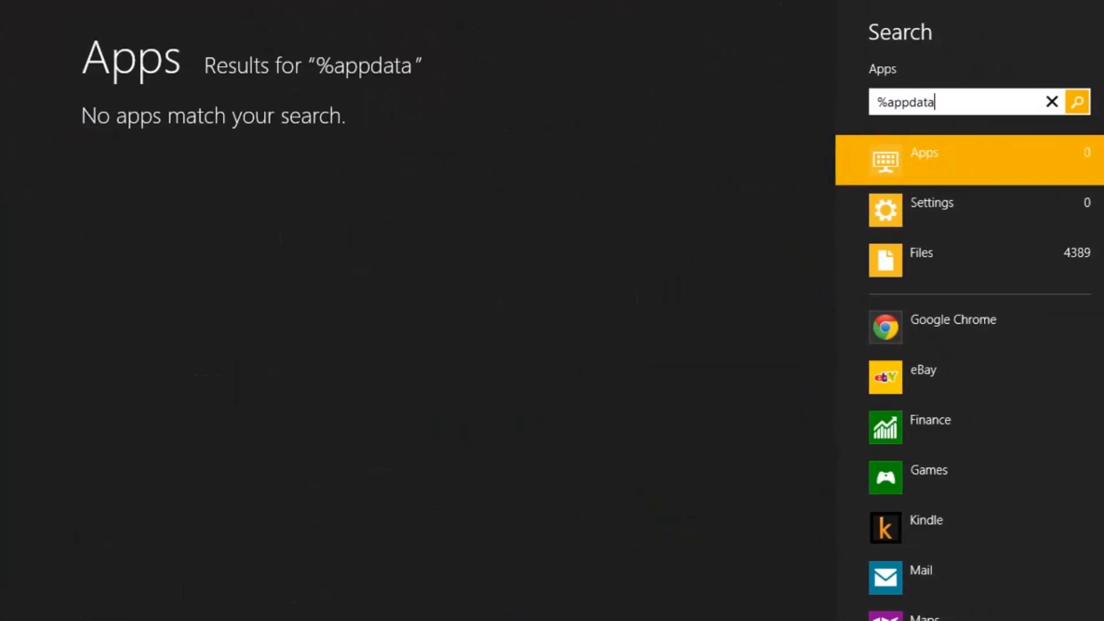
pyautogui.write('%')
pyautogui.press('Return')
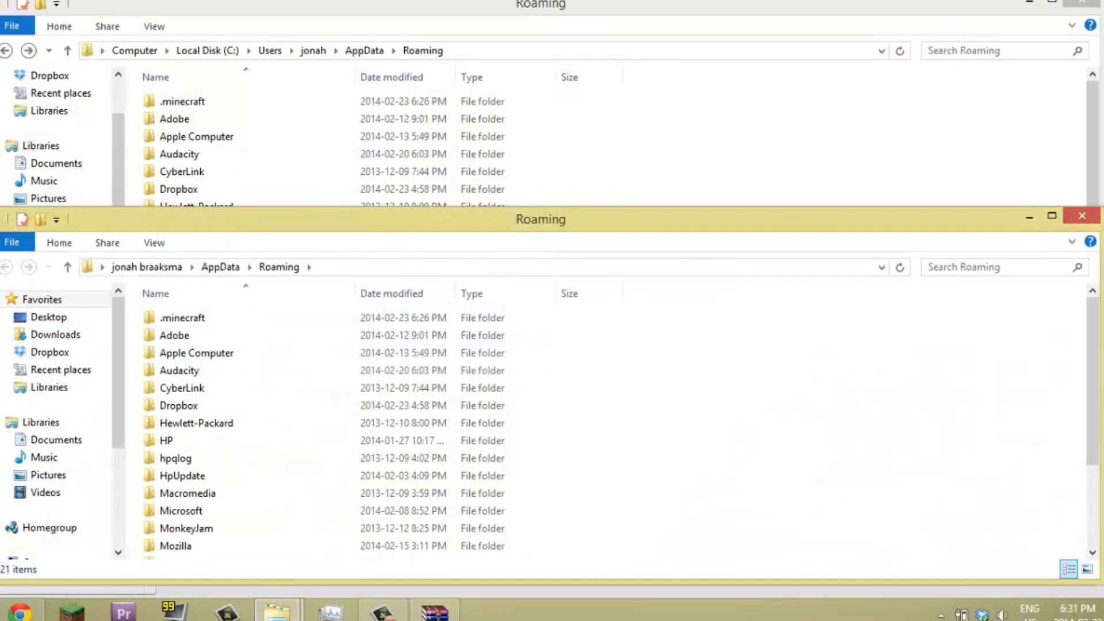
pyautogui.click(1082, 216)
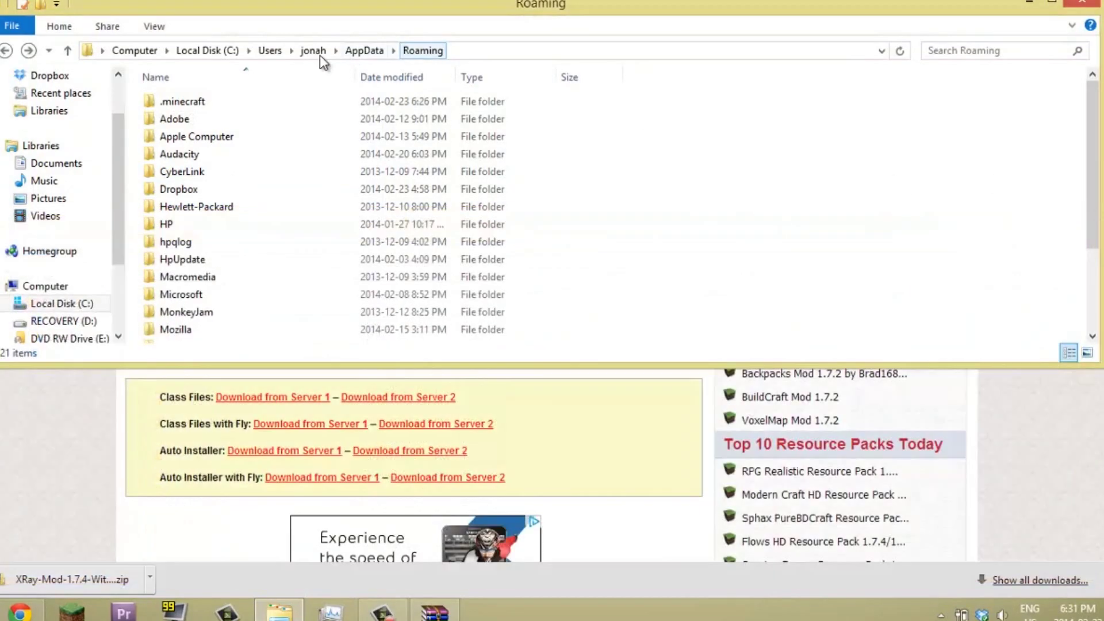
# - Open the versions folder inside .minecraft and duplicate the 1.7.4 folder there
pyautogui.doubleClick(252, 101)
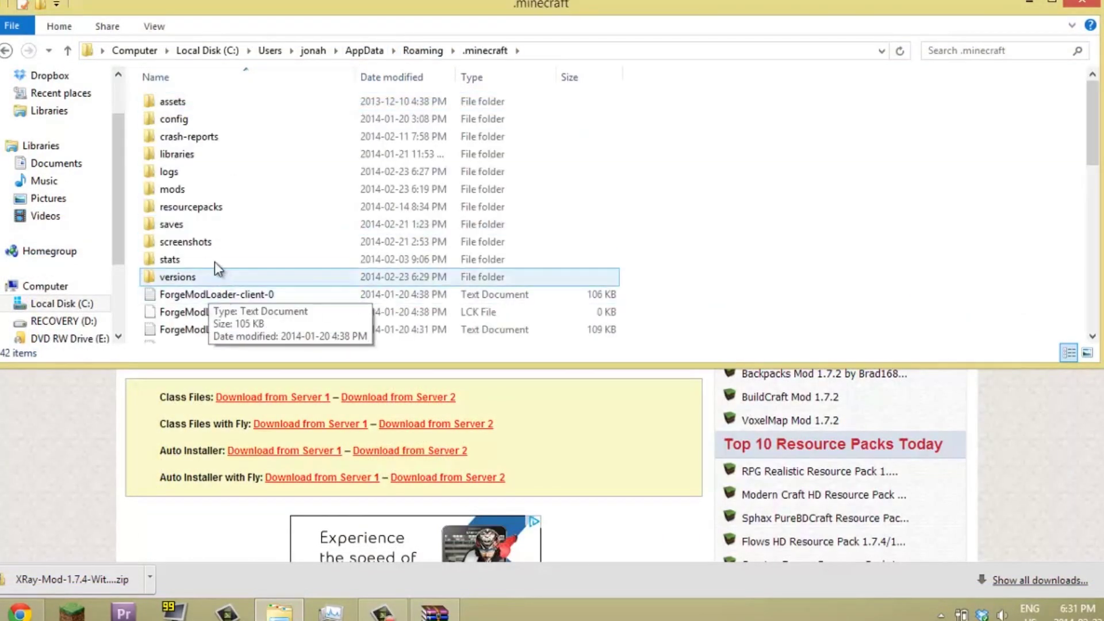
pyautogui.doubleClick(208, 276)
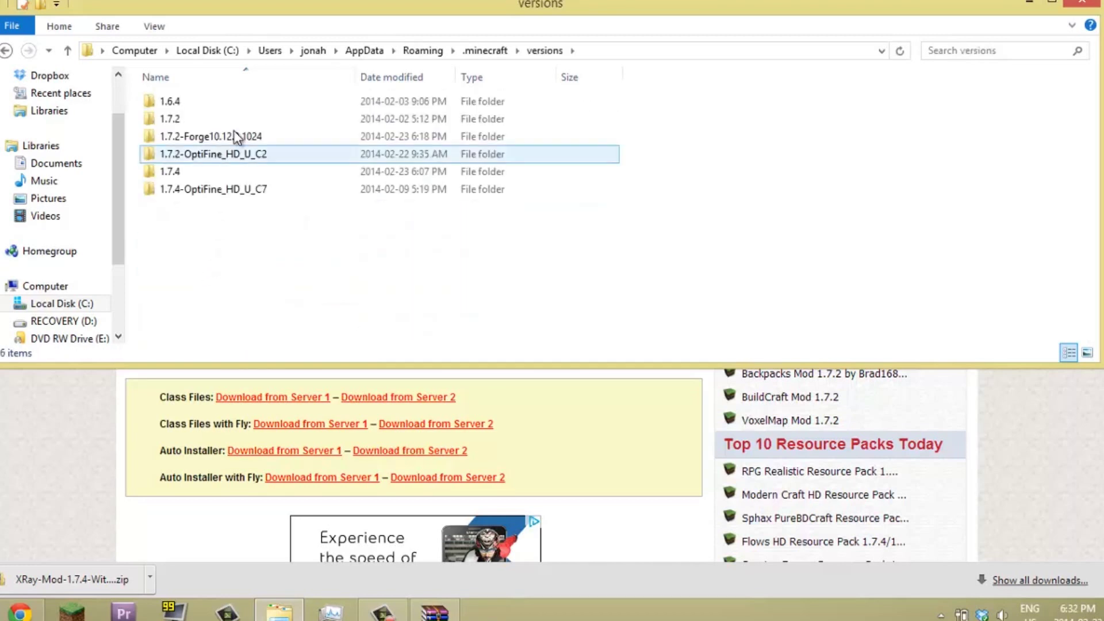
pyautogui.rightClick(192, 176)
pyautogui.click(256, 428)
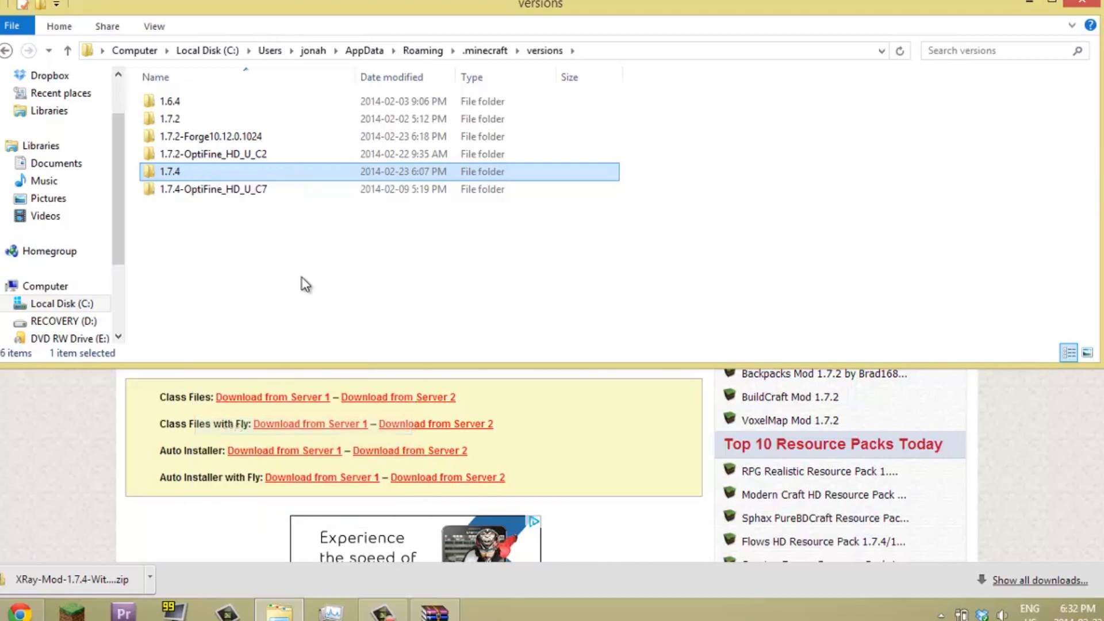
pyautogui.rightClick(303, 248)
pyautogui.click(339, 362)
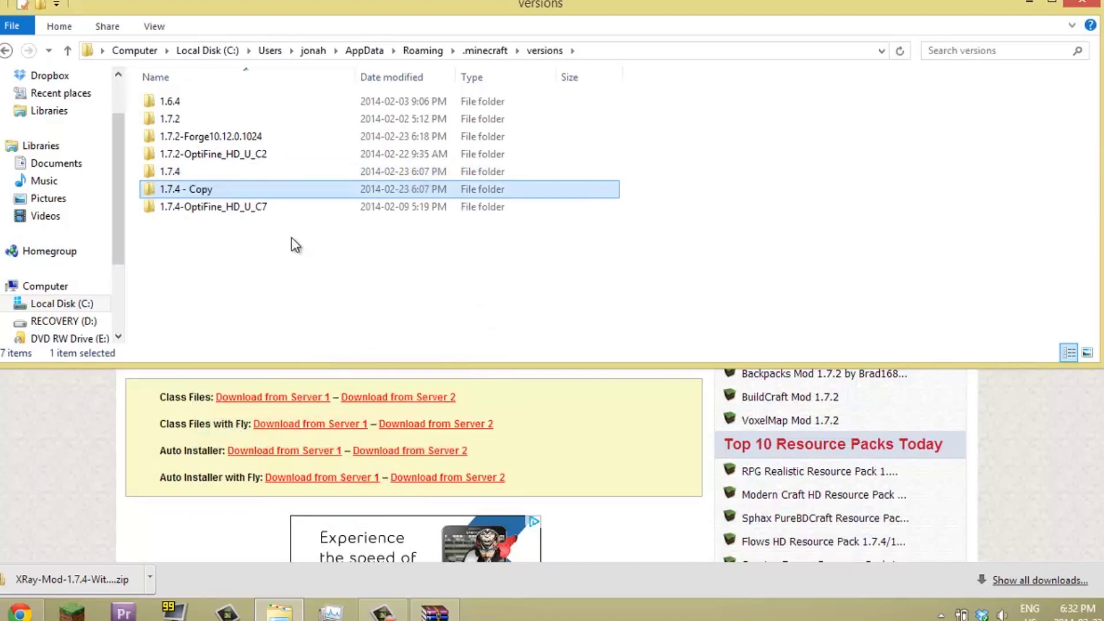
# - Rename the 1.7.4 - Copy folder to "1.7.4 - Xray"
pyautogui.rightClick(276, 192)
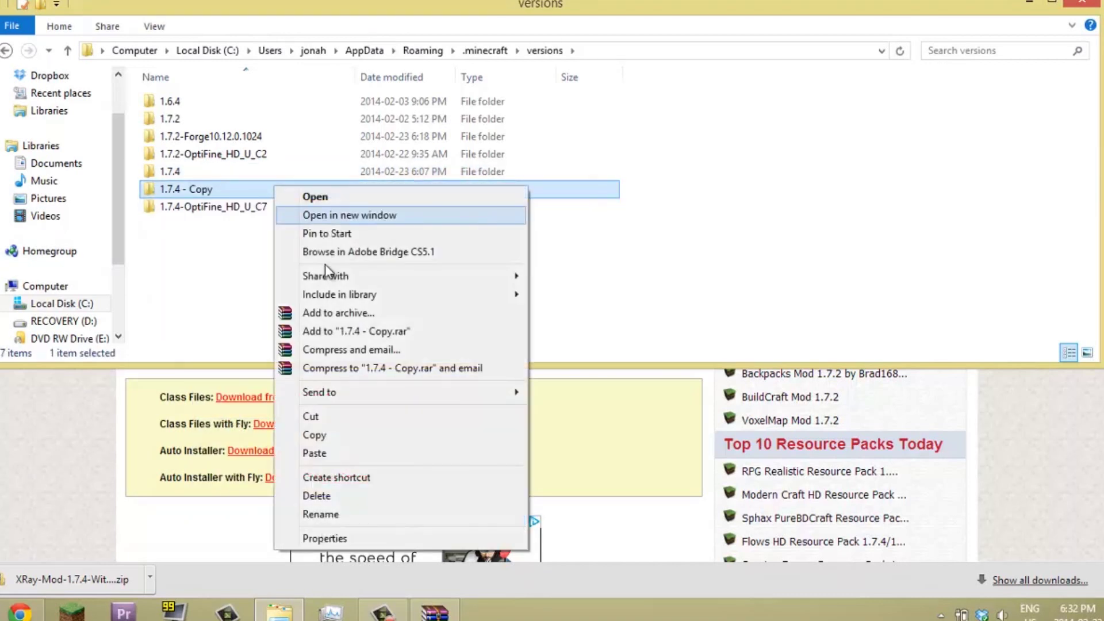
pyautogui.click(362, 511)
pyautogui.moveTo(217, 189); pyautogui.dragTo(201, 188)
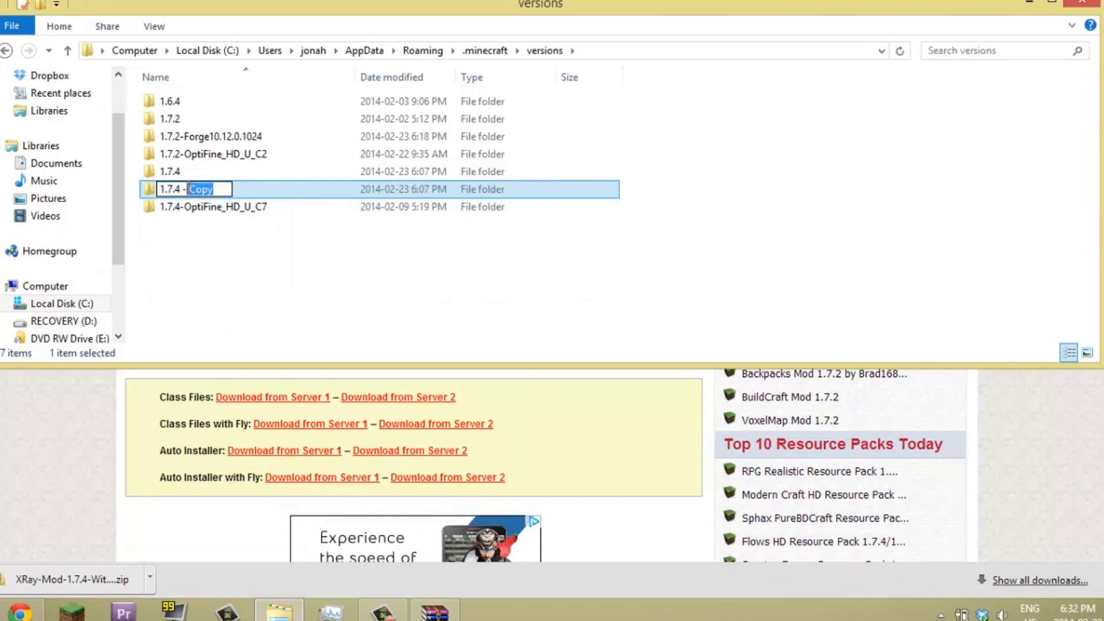
pyautogui.write('X')
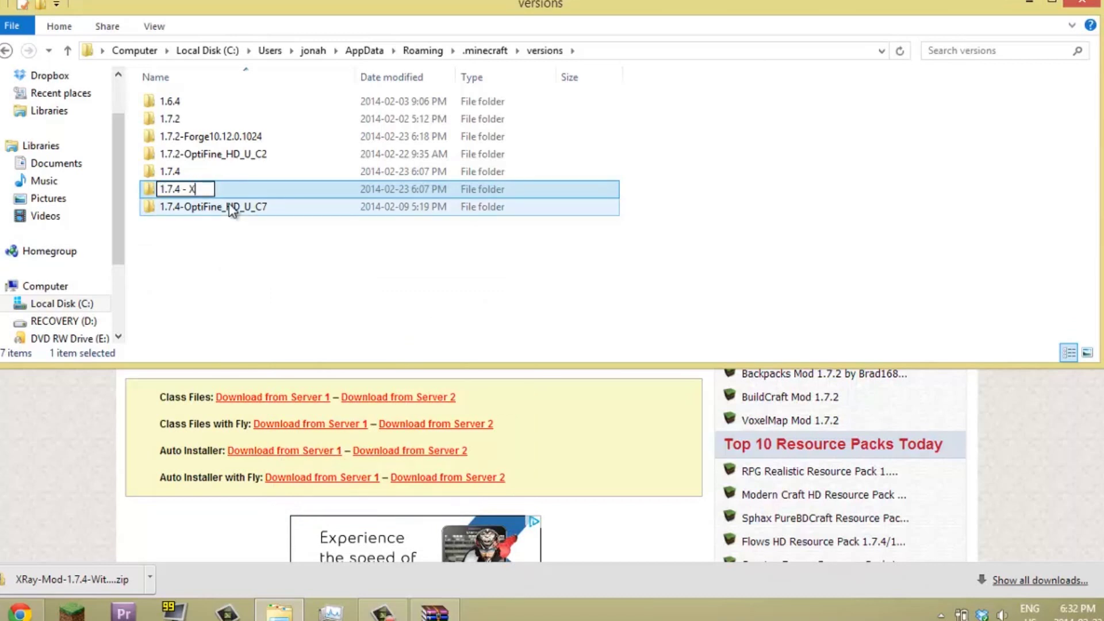
pyautogui.write('ray')
pyautogui.press('Return')
# - Open the 1.7.4 - Xray folder to check its files, then return to the versions folder
pyautogui.doubleClick(210, 194)
pyautogui.click(173, 119)
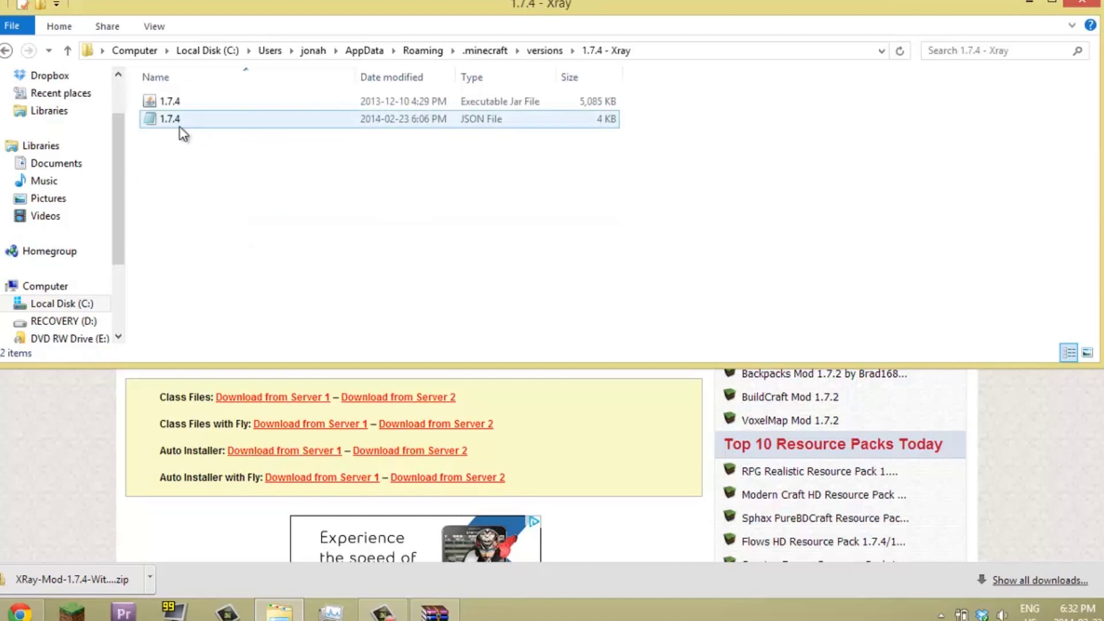
pyautogui.click(184, 151)
pyautogui.click(5, 53)
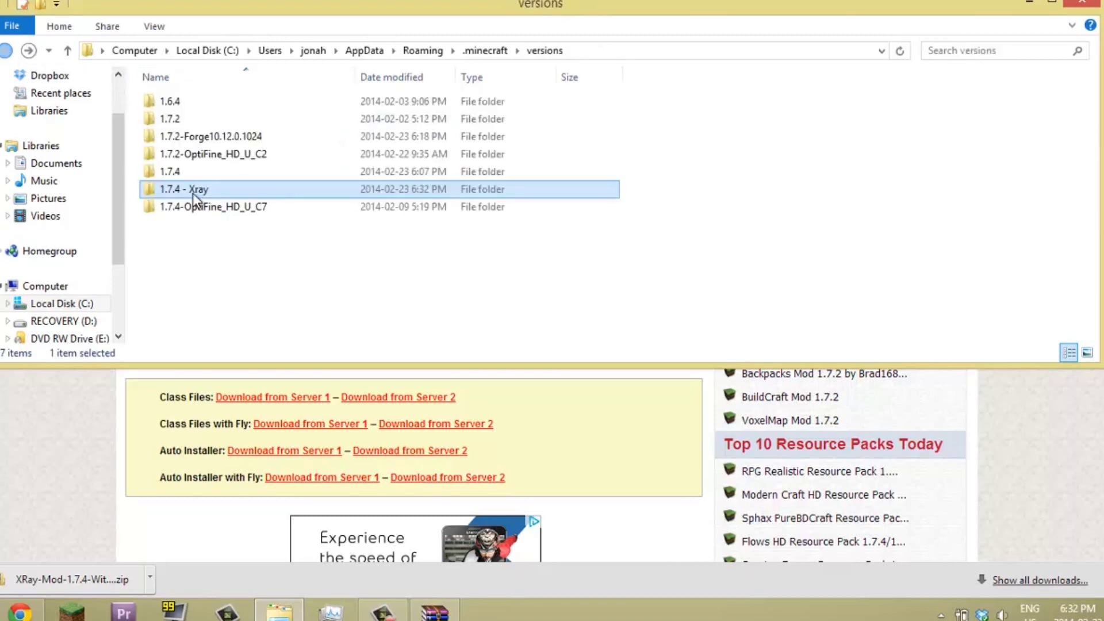
# - Copy the full name of the 1.7.4 - Xray folder to the clipboard without changing it
pyautogui.rightClick(200, 192)
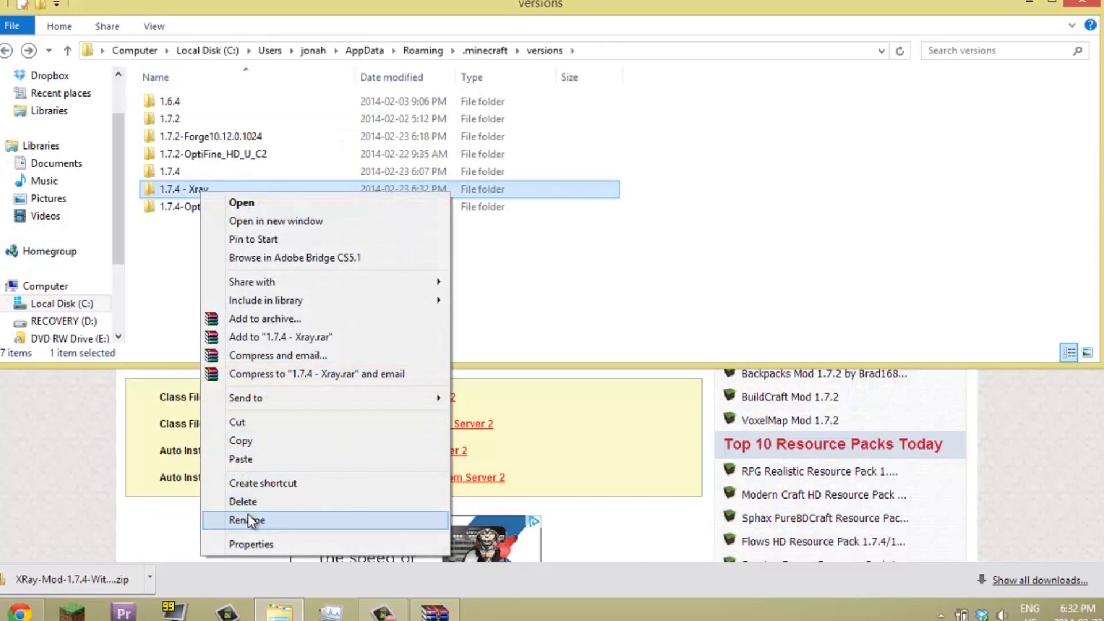
pyautogui.click(247, 519)
pyautogui.rightClick(175, 195)
pyautogui.click(220, 248)
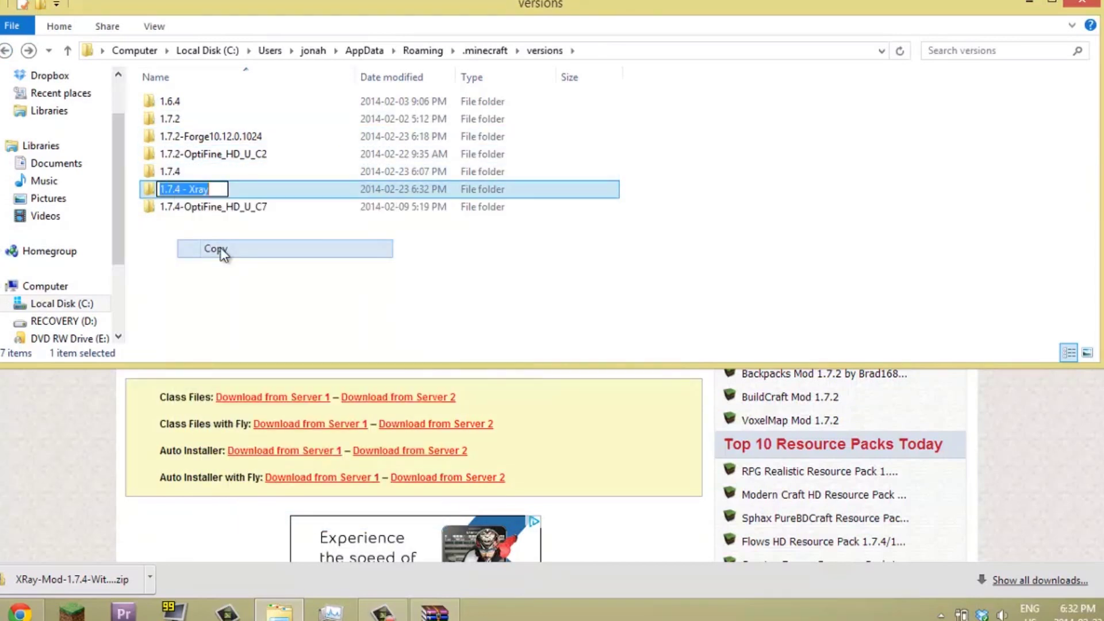
pyautogui.click(239, 189)
# - Open the 1.7.4 - Xray folder and rename its JSON file to "1.7.4 - Xray" using the copied name
pyautogui.doubleClick(240, 189)
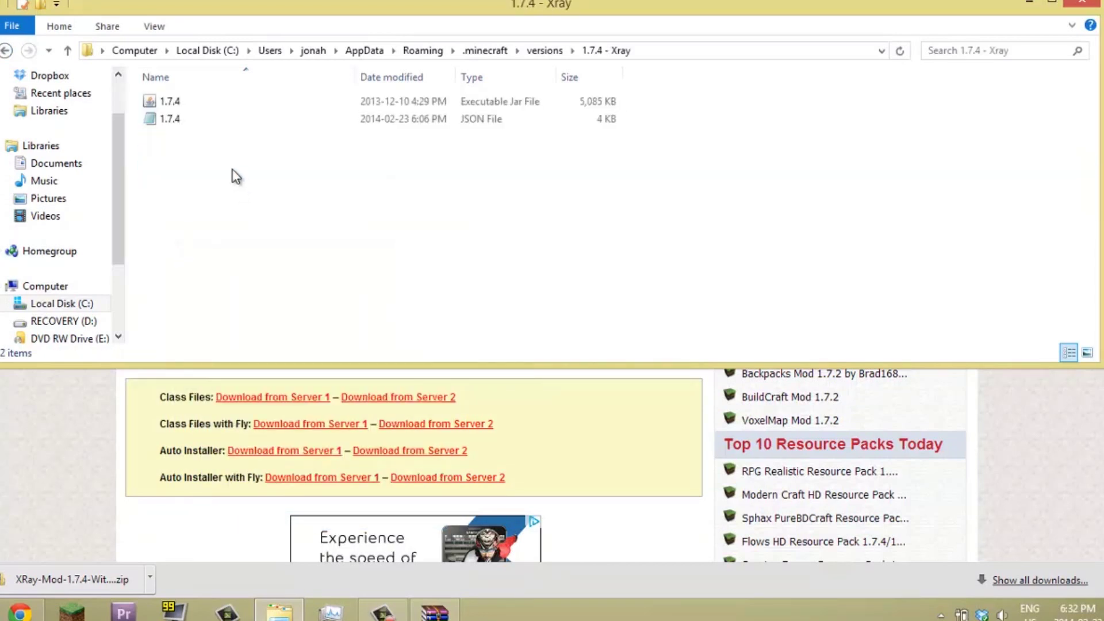
pyautogui.rightClick(191, 119)
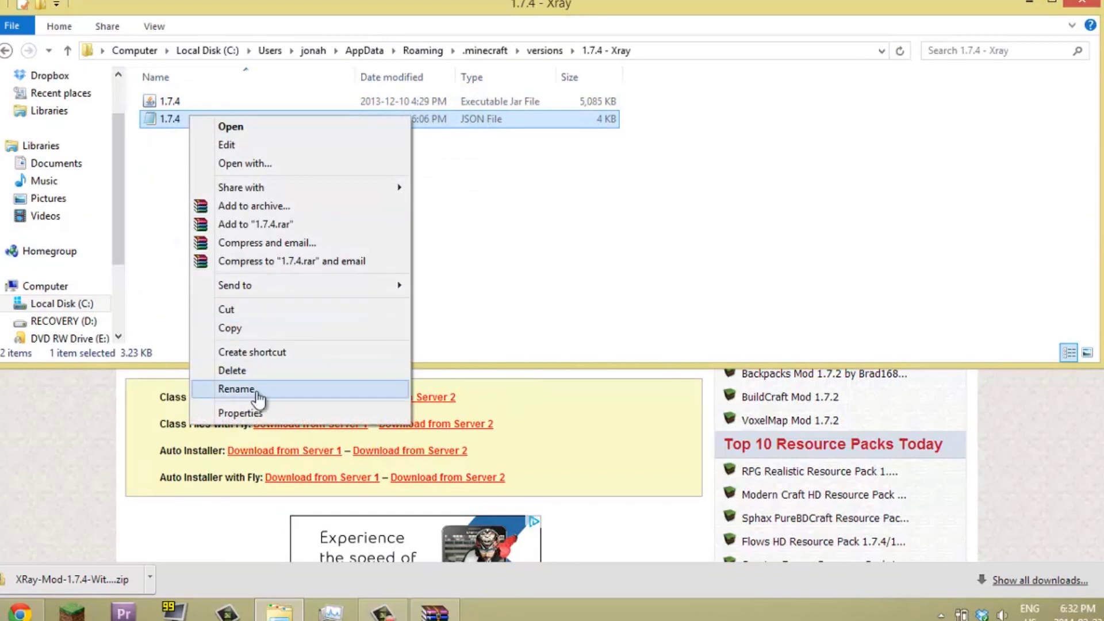
pyautogui.click(257, 391)
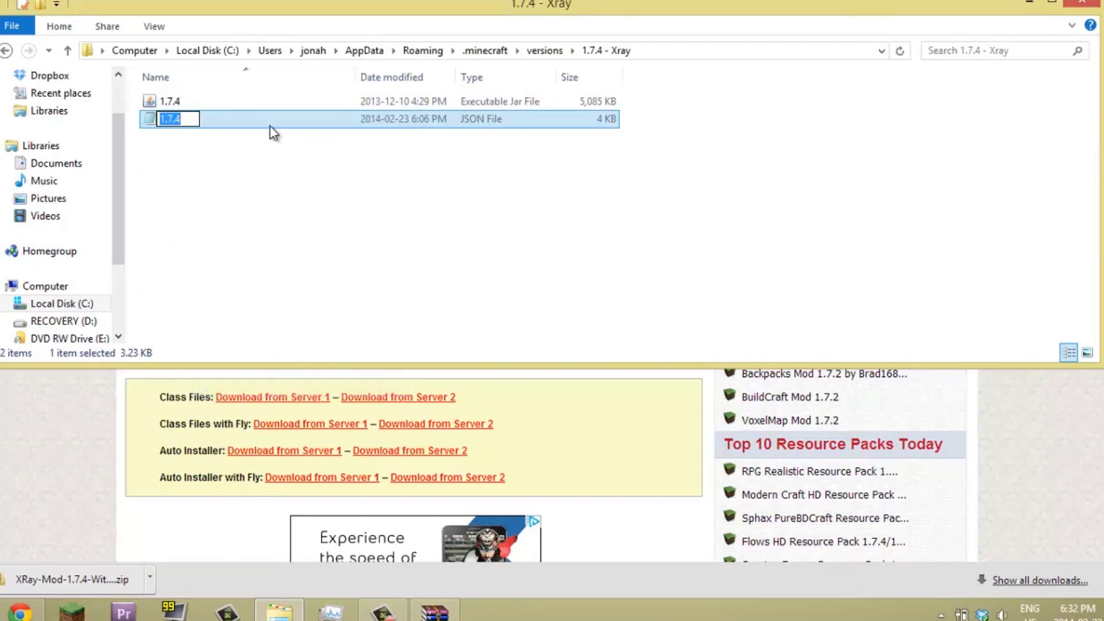
pyautogui.hotkey('ctrl', 'v')
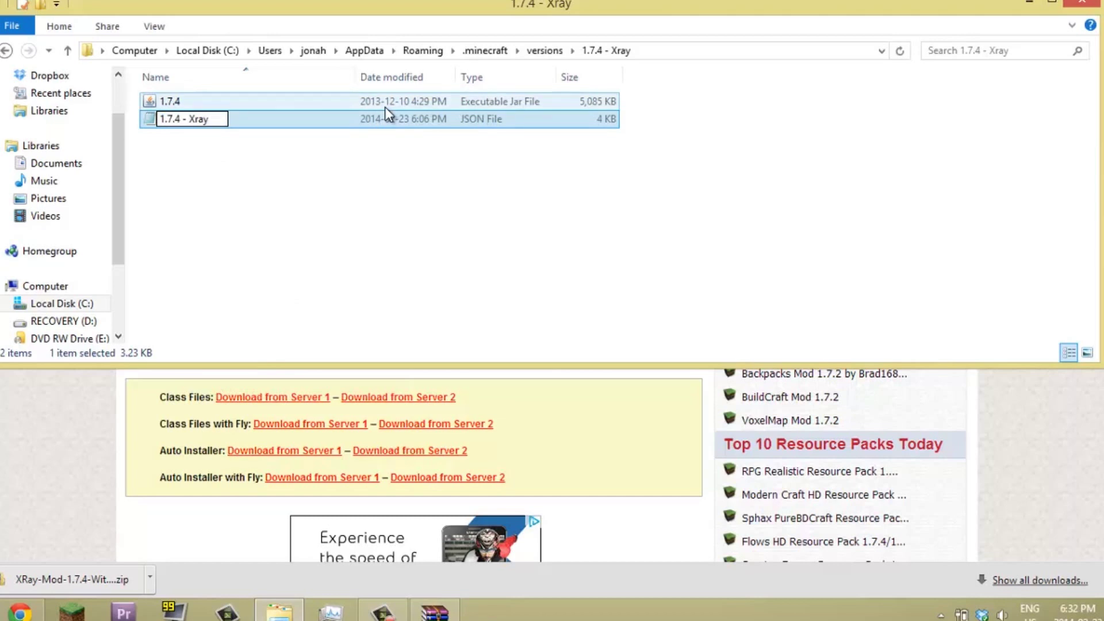
pyautogui.press('Return')
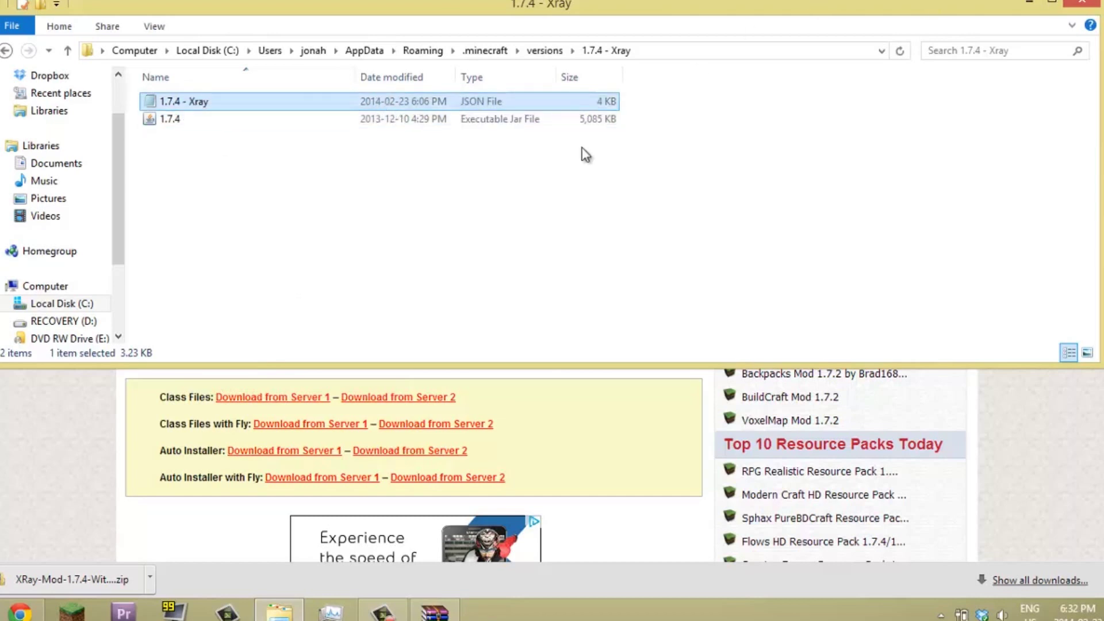
# - Rename the 1.7.4 executable jar file to "1.7.4 - Xray" using the copied name
pyautogui.rightClick(179, 122)
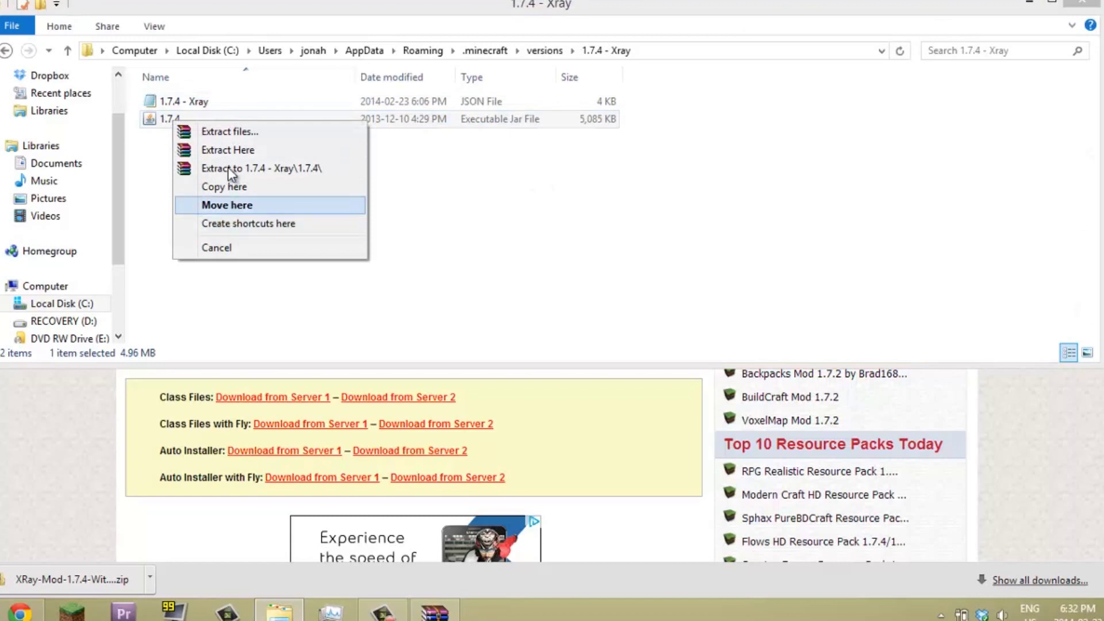
pyautogui.click(151, 116)
pyautogui.rightClick(149, 115)
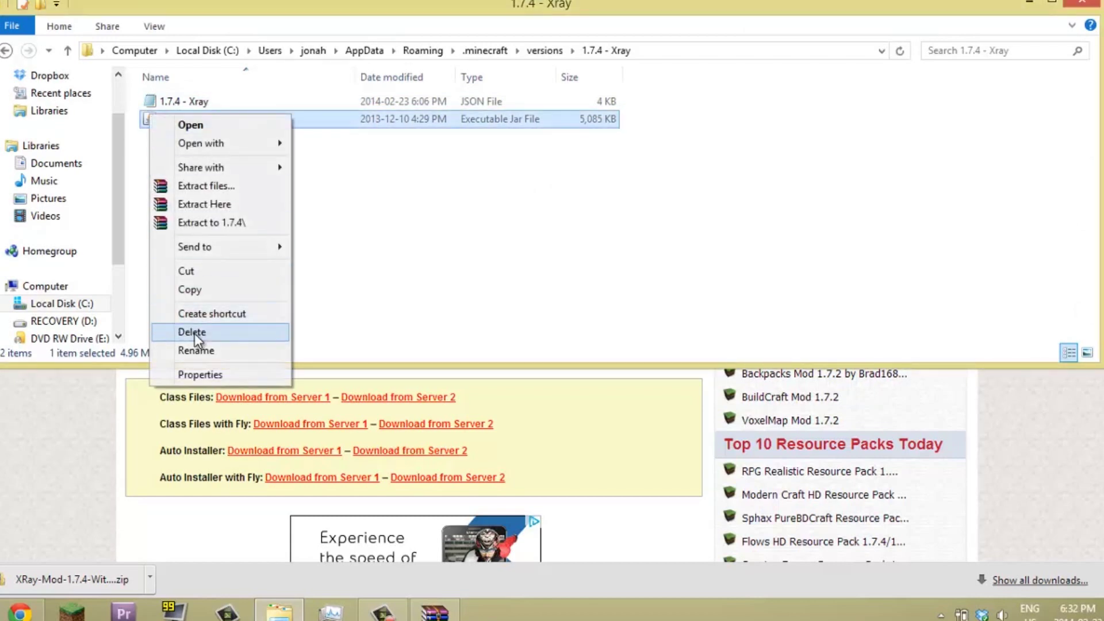
pyautogui.rightClick(353, 122)
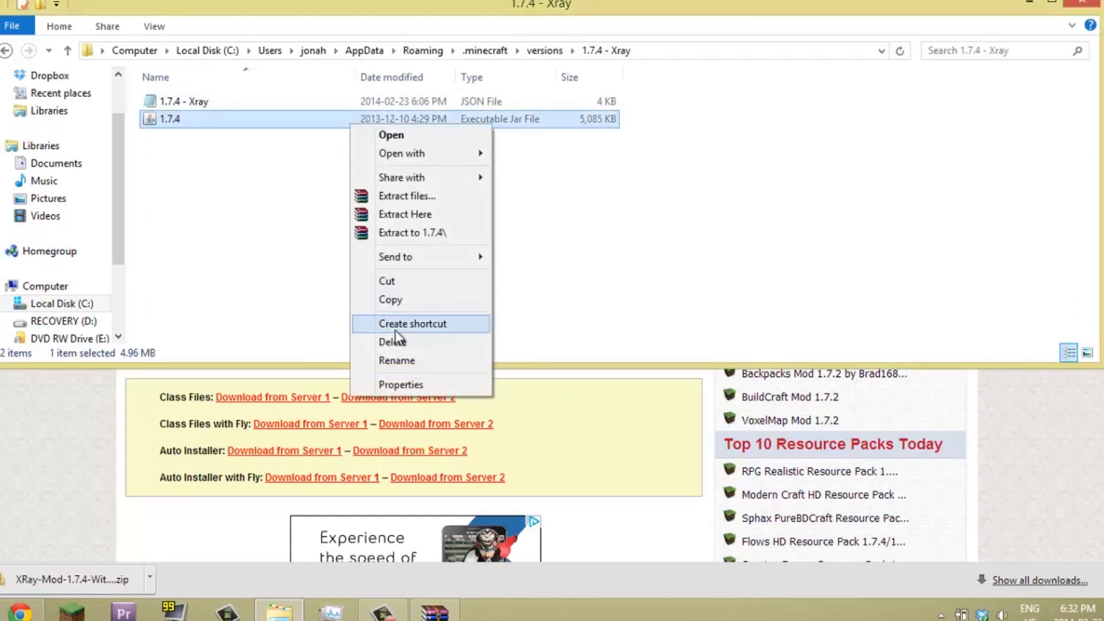
pyautogui.click(400, 361)
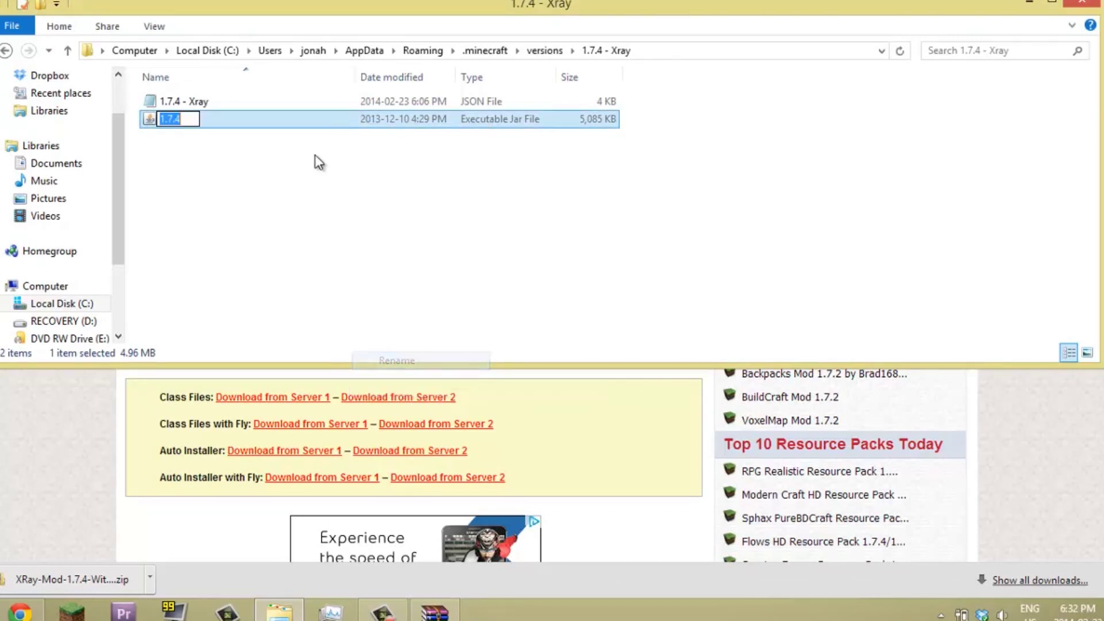
pyautogui.rightClick(173, 119)
pyautogui.click(243, 190)
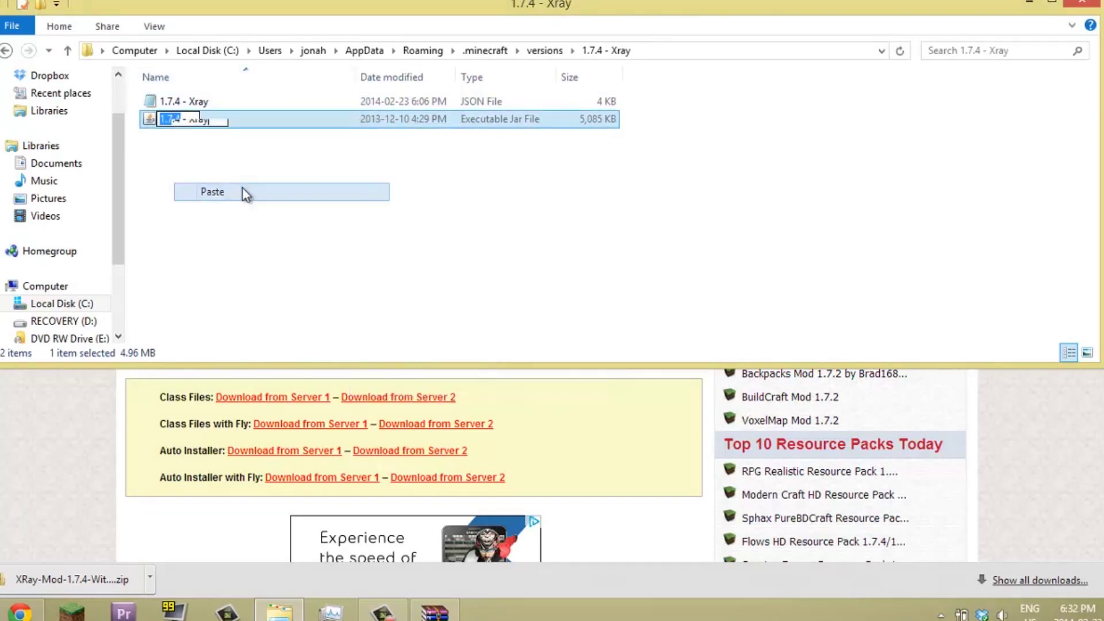
pyautogui.click(218, 172)
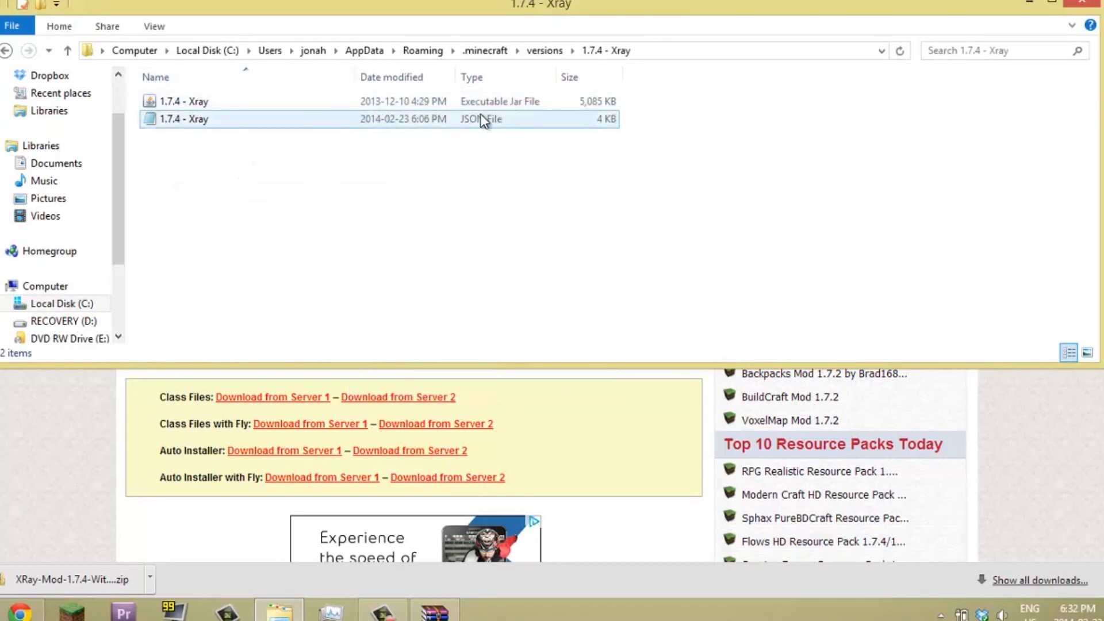
pyautogui.moveTo(515, 168); pyautogui.dragTo(457, 116)
pyautogui.click(440, 154)
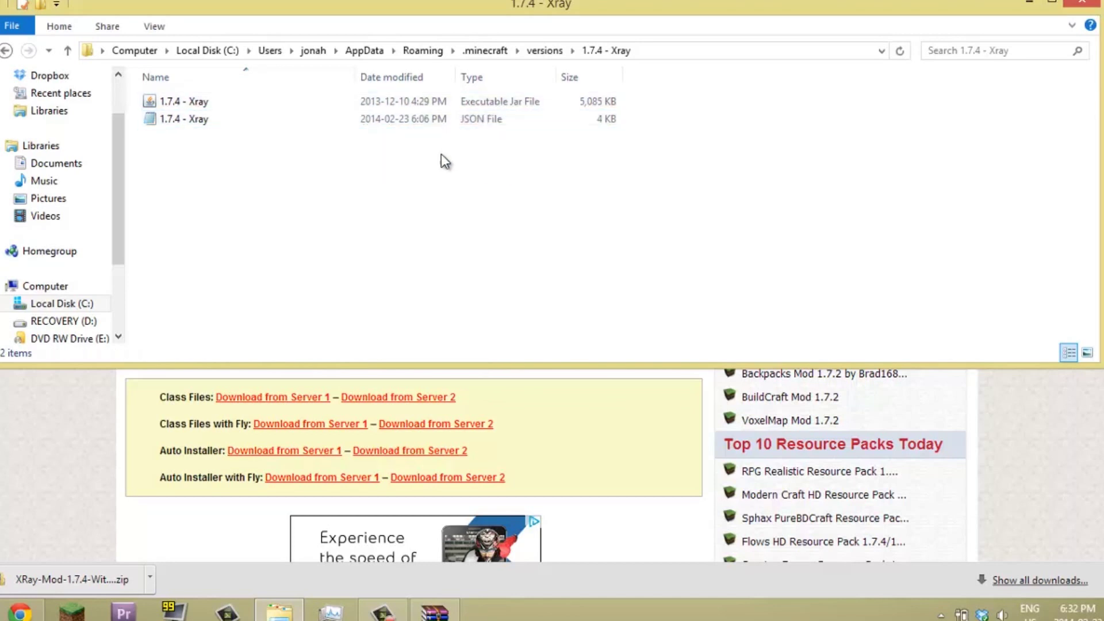
# - Replace the "id" value in the JSON file with "1.7.4 - Xray", then save and close the file
pyautogui.doubleClick(225, 118)
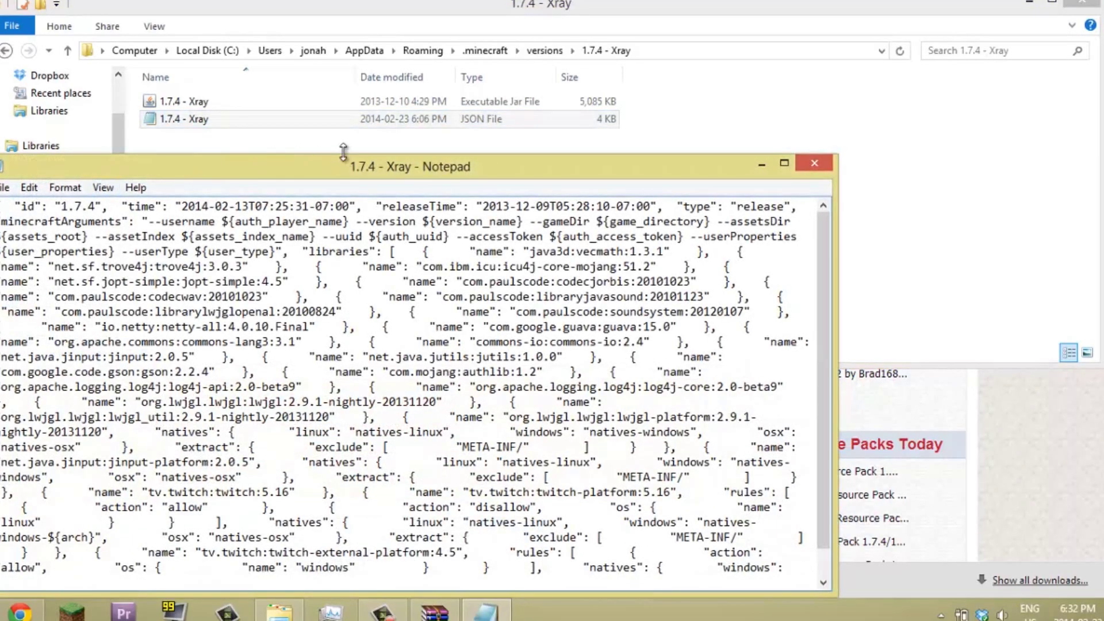
pyautogui.moveTo(348, 170); pyautogui.dragTo(517, 2)
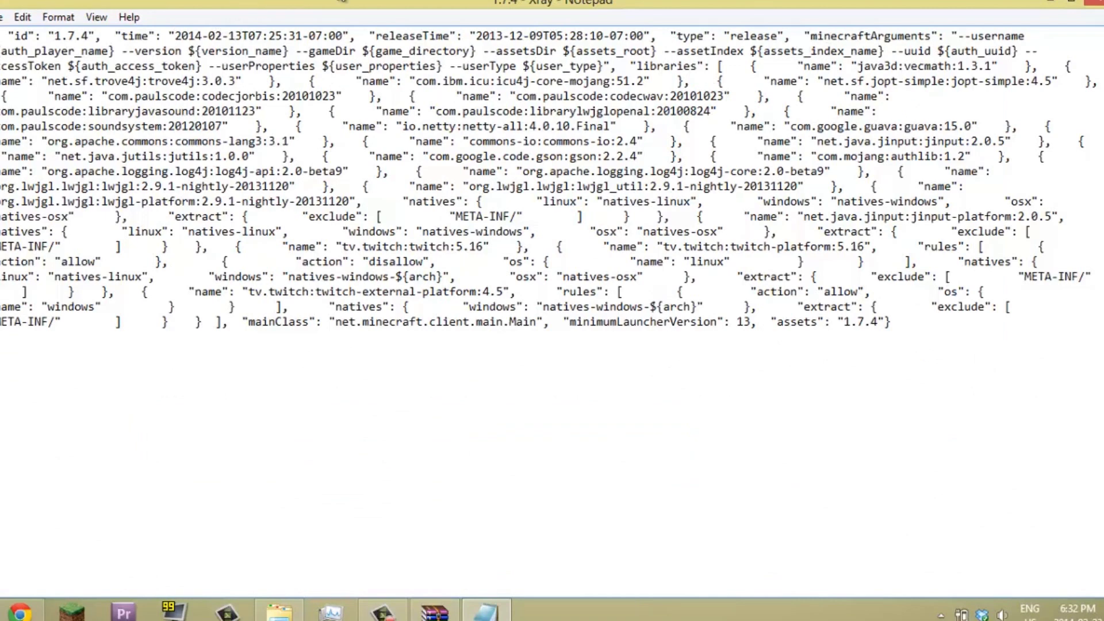
pyautogui.moveTo(56, 36); pyautogui.dragTo(92, 35)
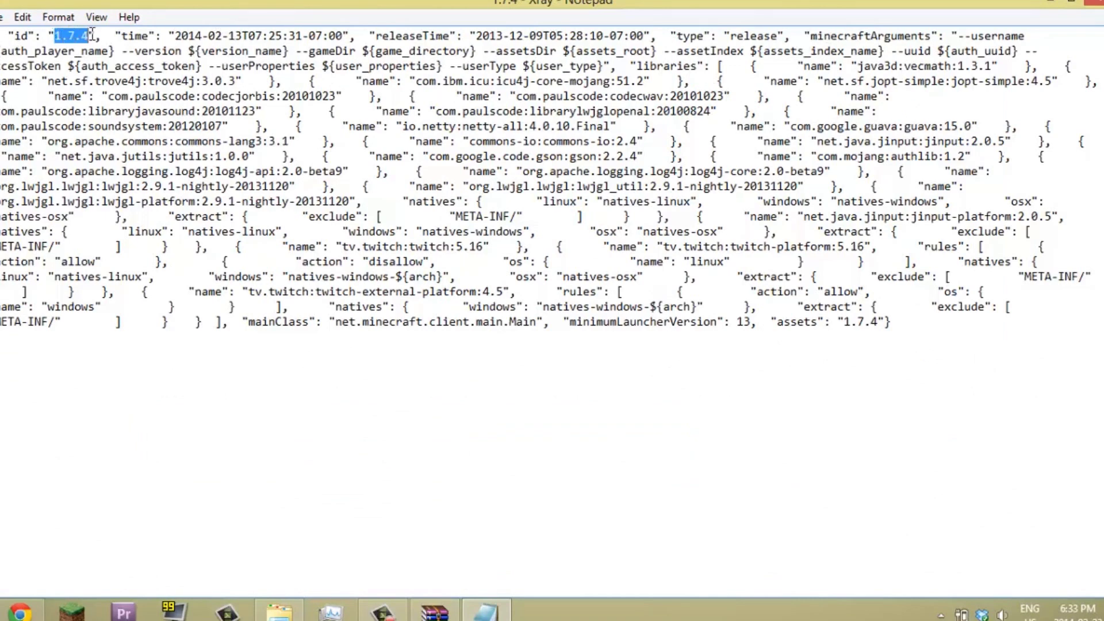
pyautogui.rightClick(88, 36)
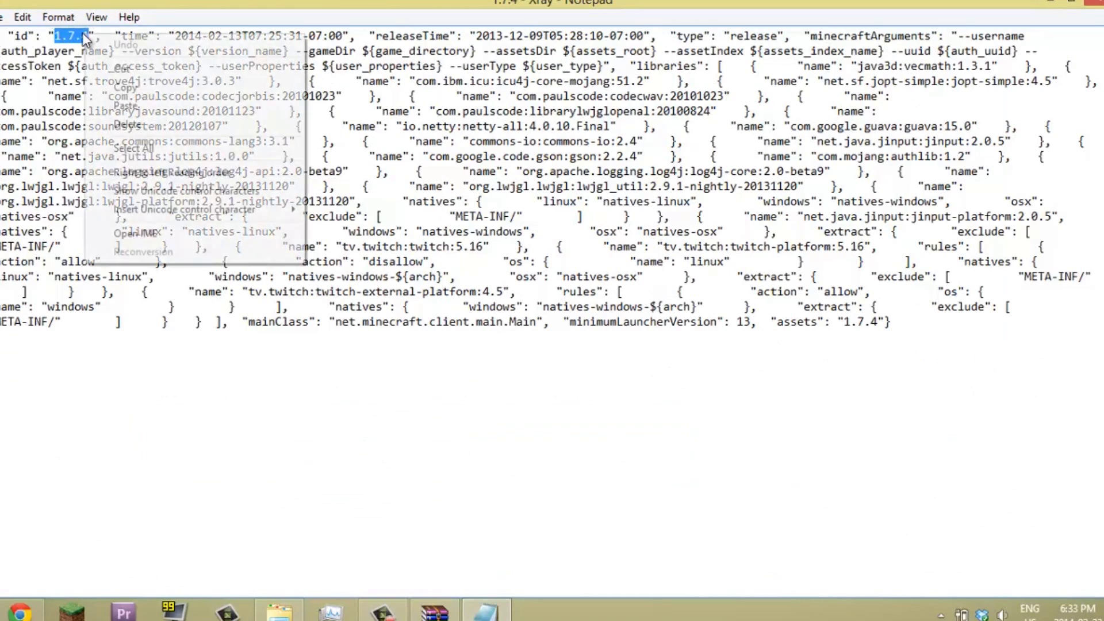
pyautogui.click(126, 106)
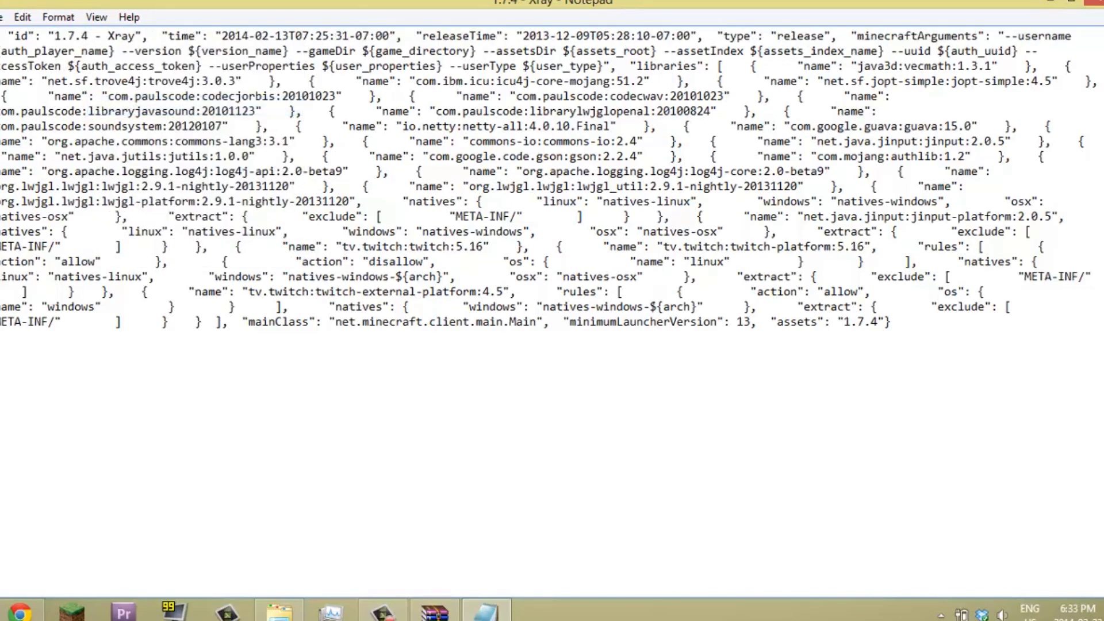
pyautogui.click(2, 17)
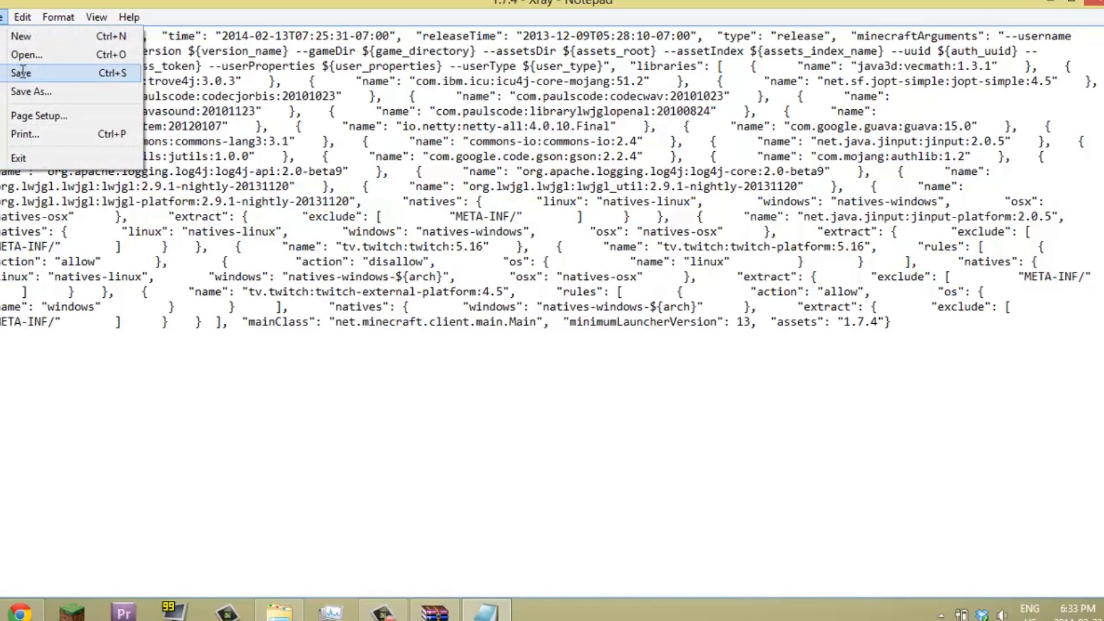
pyautogui.click(22, 71)
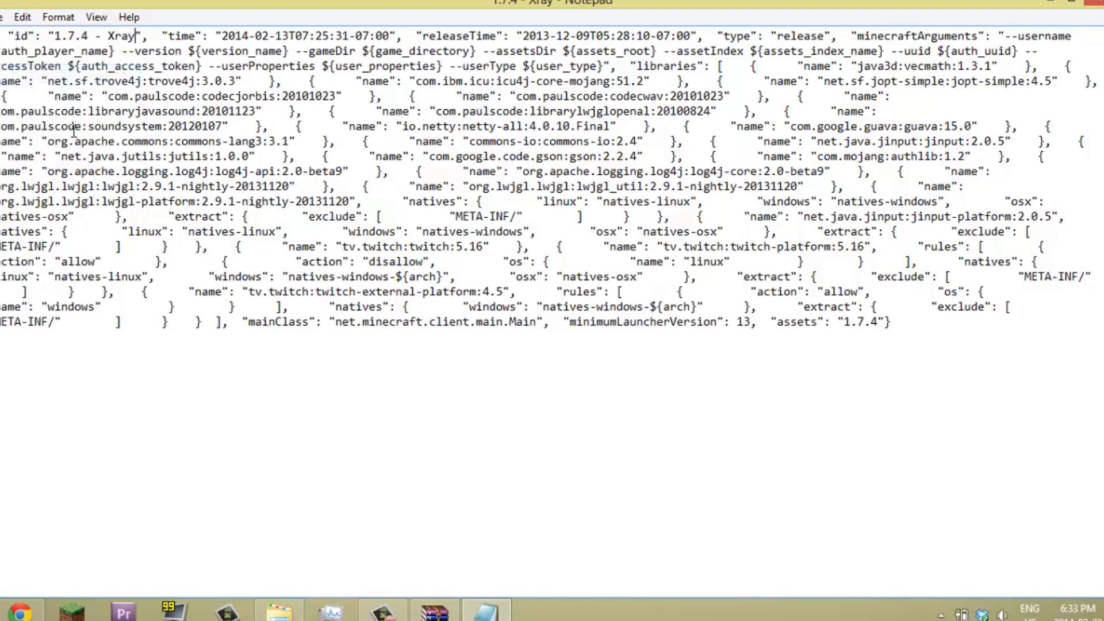
pyautogui.click(1092, 4)
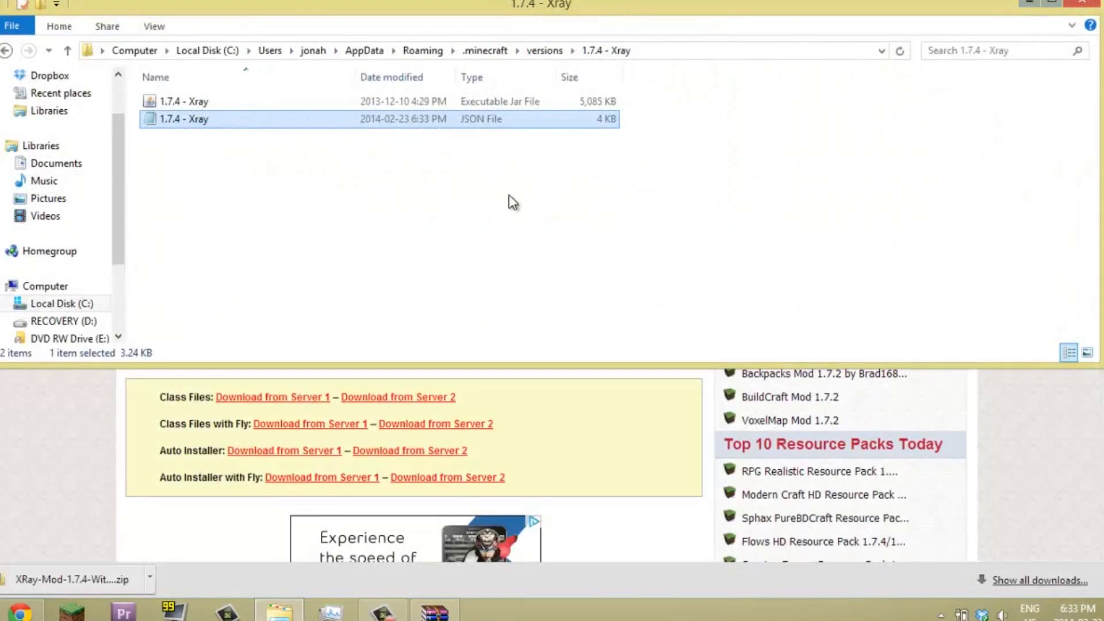
# - Open the 1.7.4 - Xray jar file with WinRAR archiver and dismiss the licence reminder
pyautogui.click(293, 103)
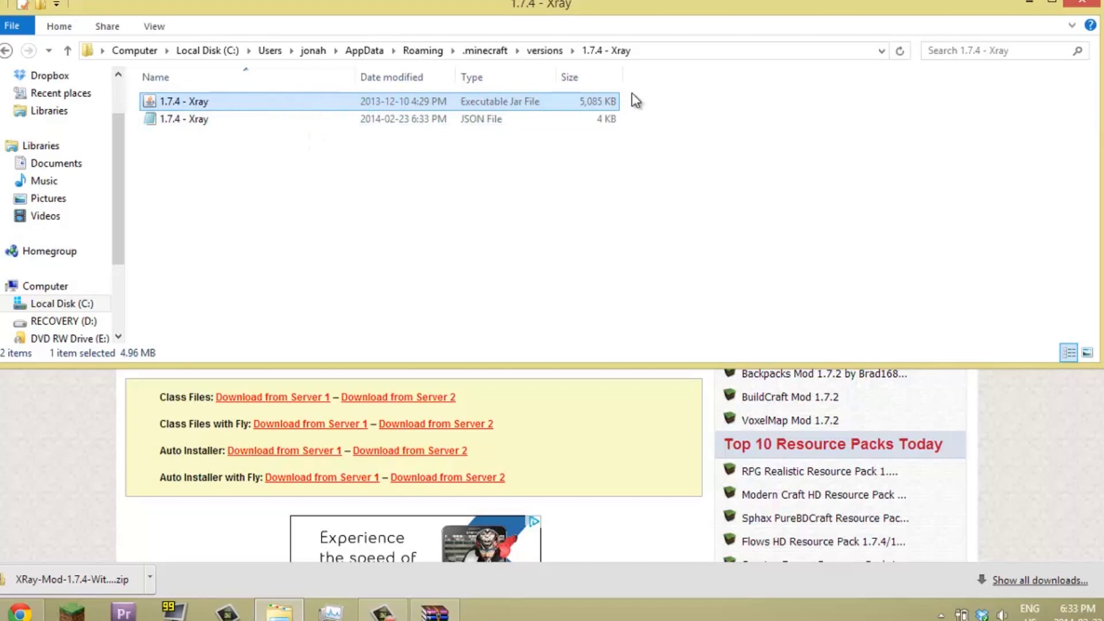
pyautogui.rightClick(557, 104)
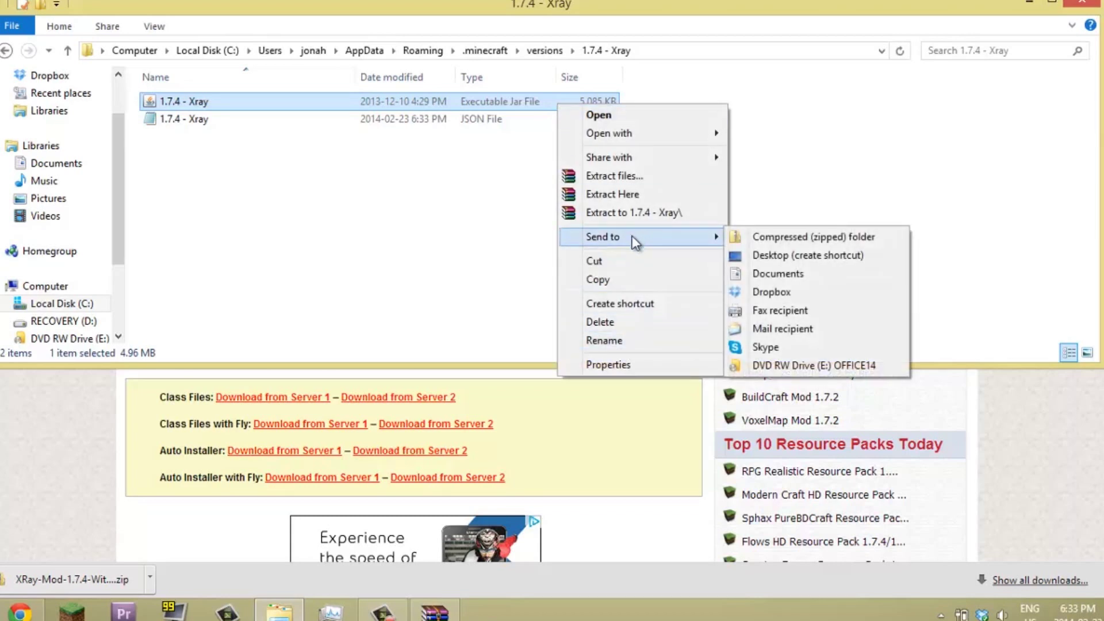
pyautogui.moveTo(644, 137)
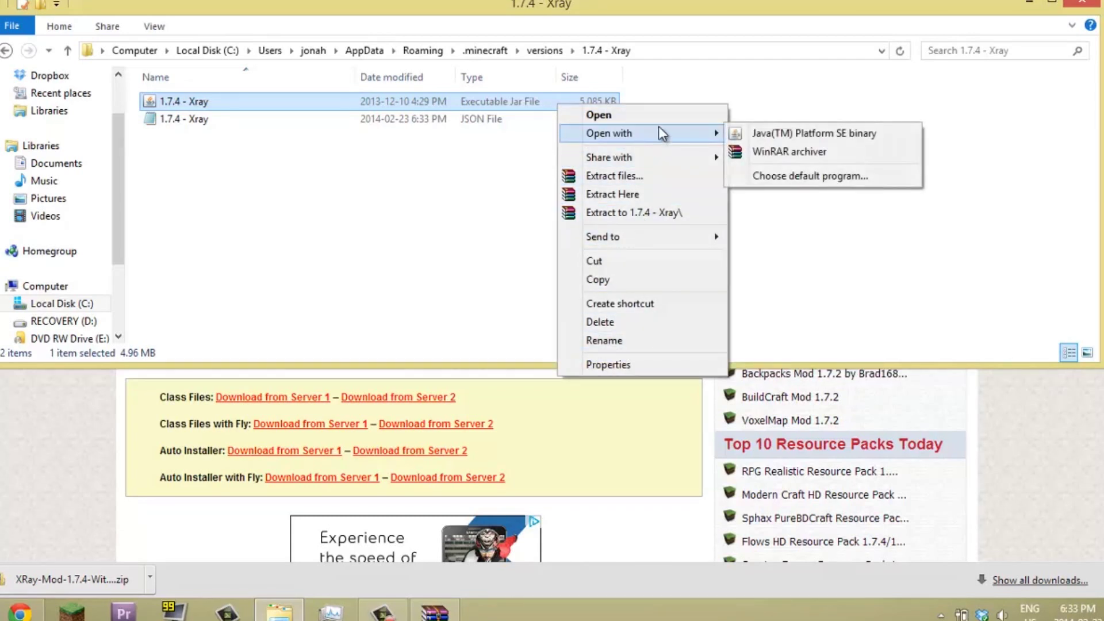
pyautogui.click(747, 151)
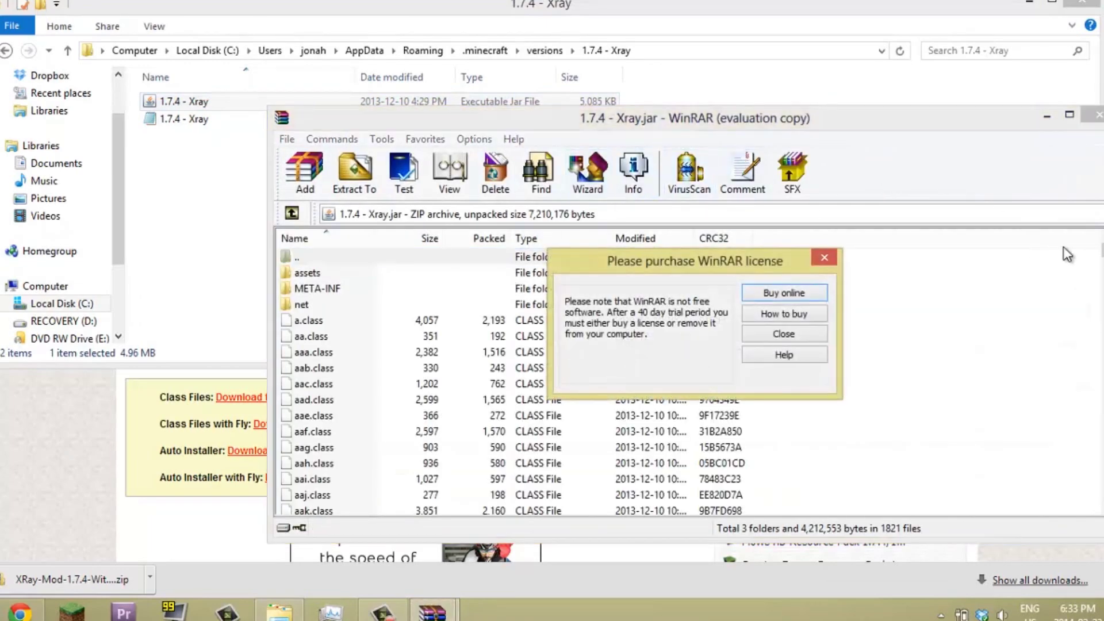
pyautogui.click(780, 335)
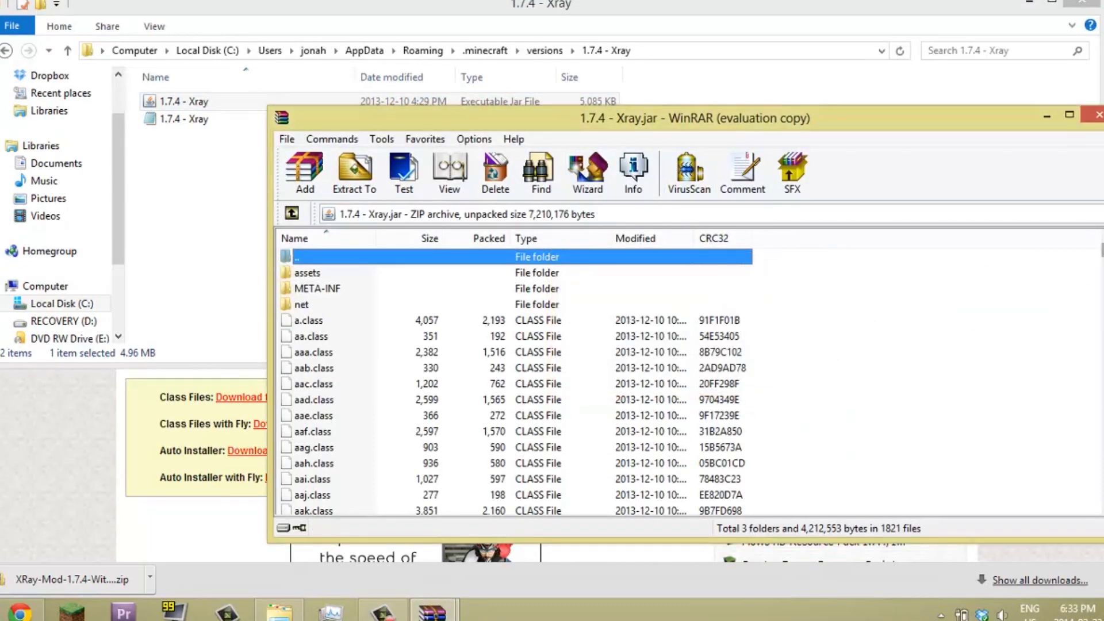
# - Delete the META-INF folder from the 1.7.4 - Xray.jar archive and confirm the deletion
pyautogui.scroll(-20, 1079, 257)
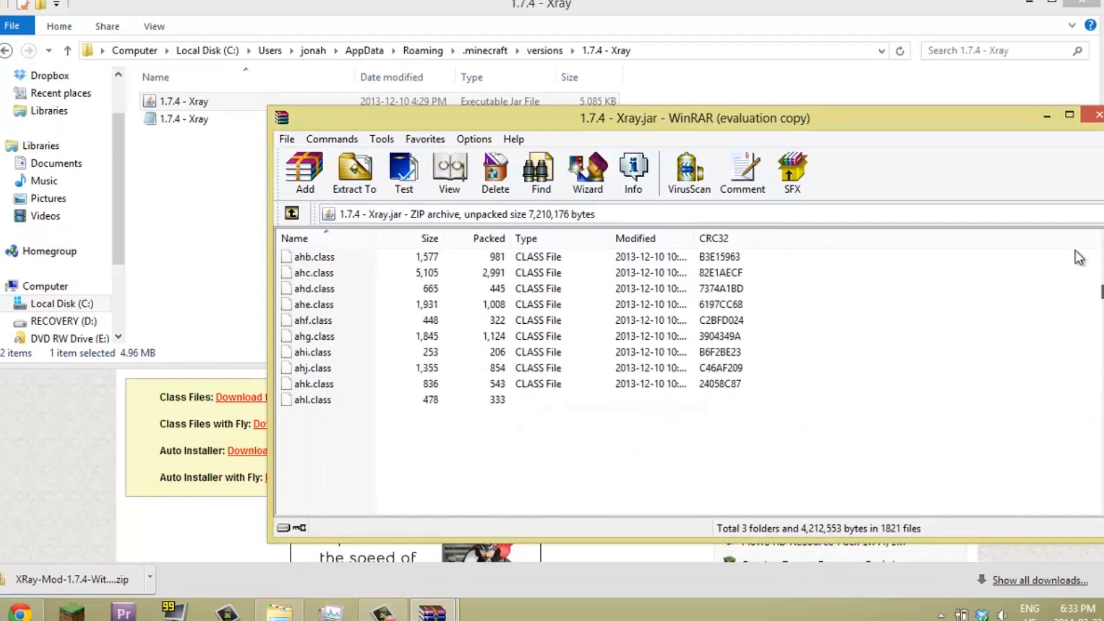
pyautogui.press('Home')
pyautogui.click(339, 295)
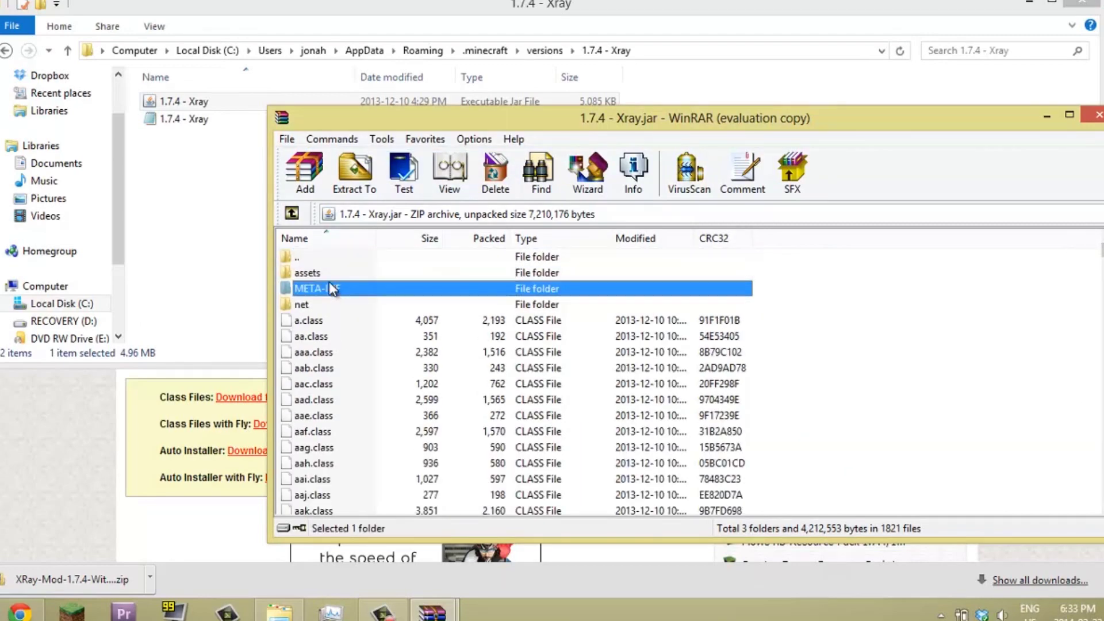
pyautogui.rightClick(332, 289)
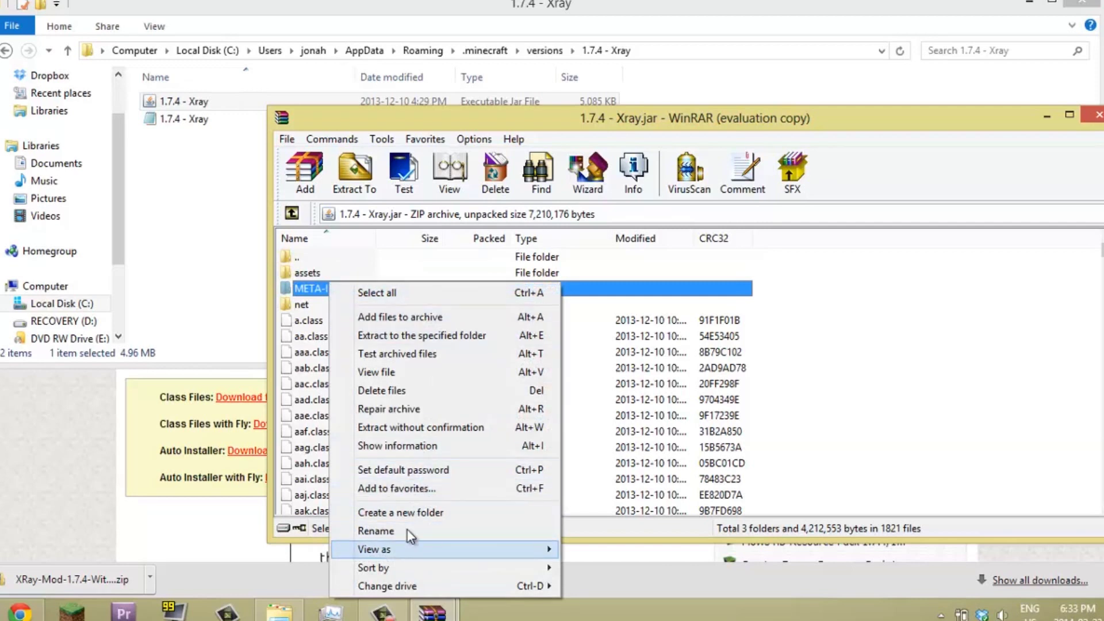
pyautogui.click(389, 394)
pyautogui.click(582, 360)
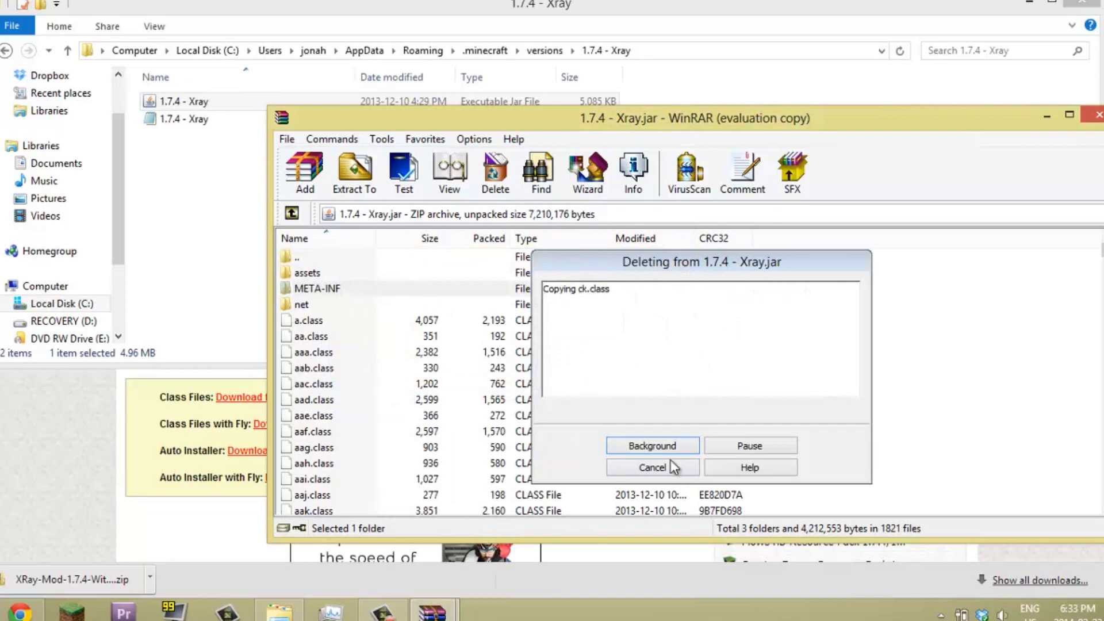
# - Add all seven class files from XRay-Mod-1.7.4 (1).zip to the root of 1.7.4 - Xray.jar, keeping the default archive parameters
pyautogui.click(431, 612)
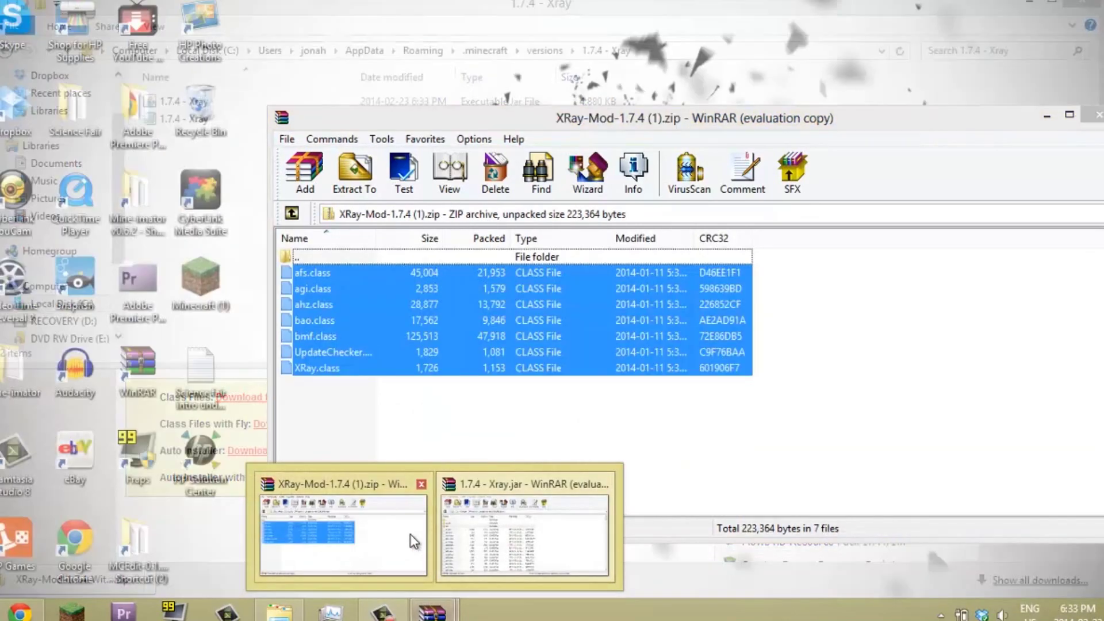
pyautogui.click(344, 535)
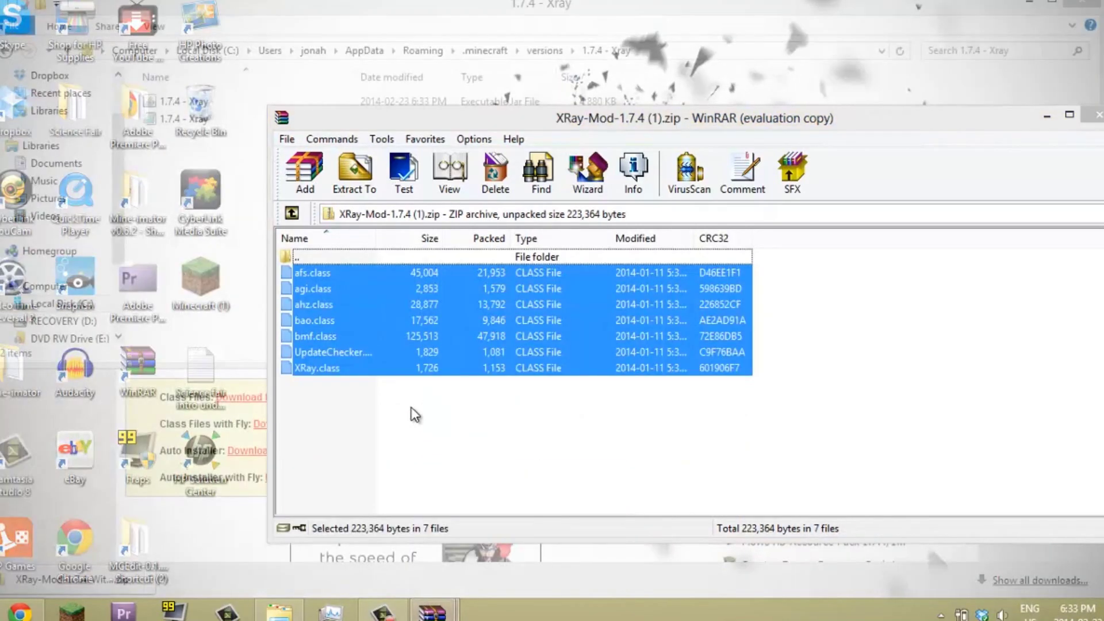
pyautogui.moveTo(439, 118); pyautogui.dragTo(1, 86)
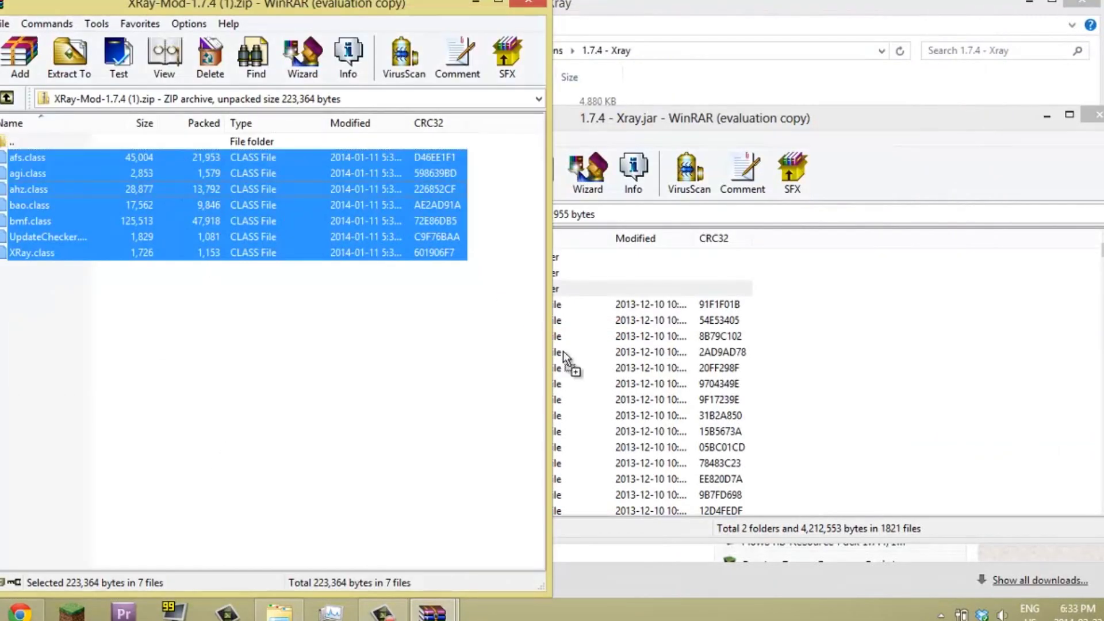
pyautogui.click(746, 401)
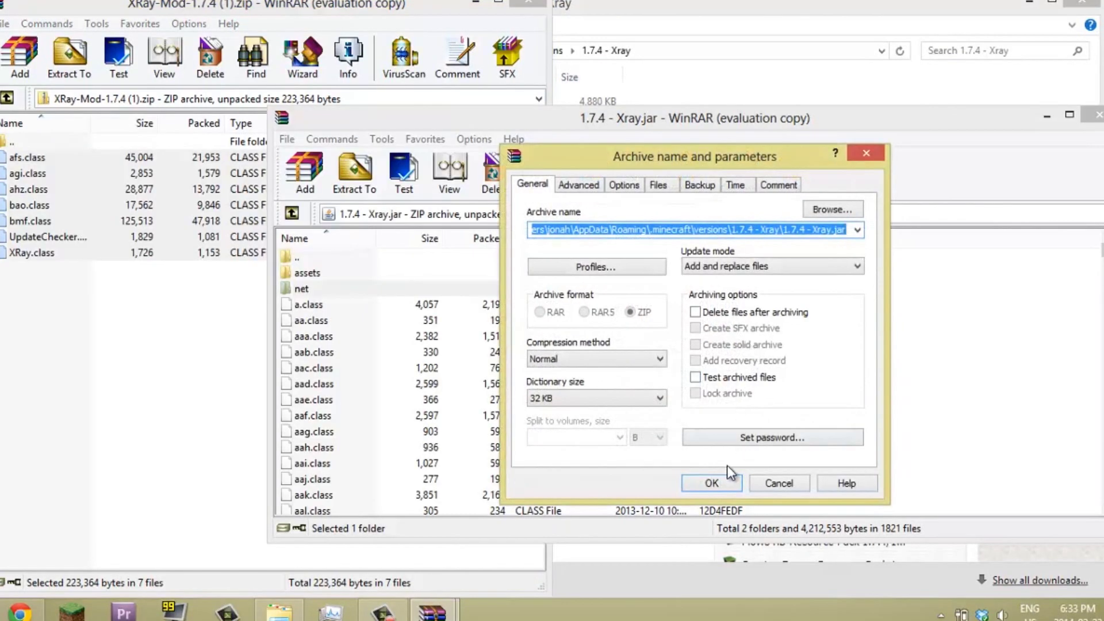
pyautogui.click(713, 482)
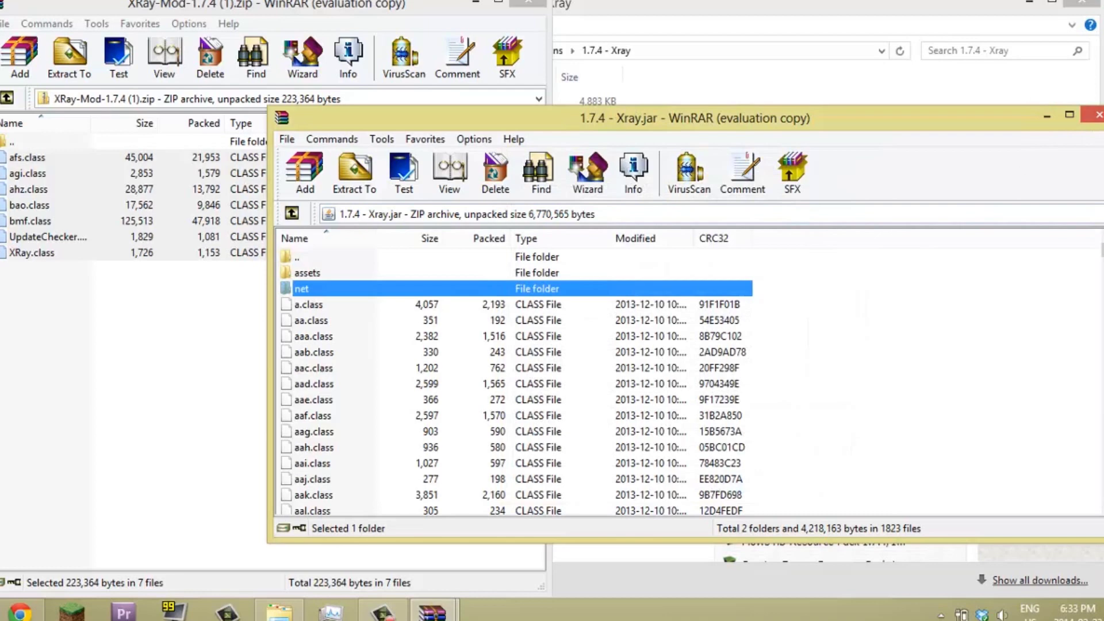
# - Close both WinRAR archives and clear the remaining folder and browser windows off the desktop
pyautogui.click(1098, 115)
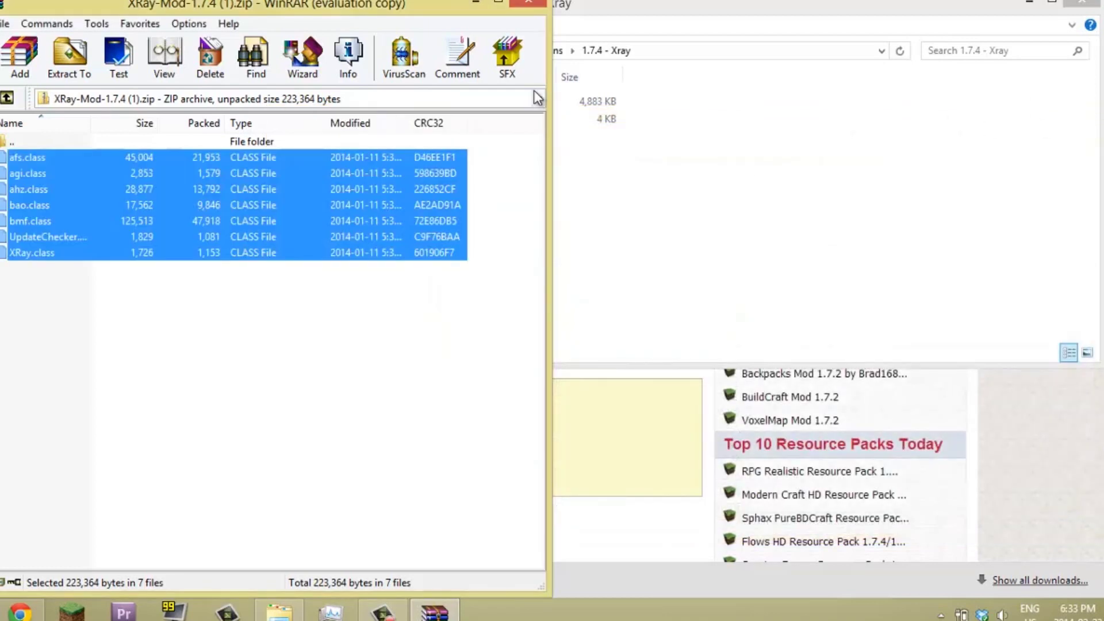
pyautogui.press('Escape')
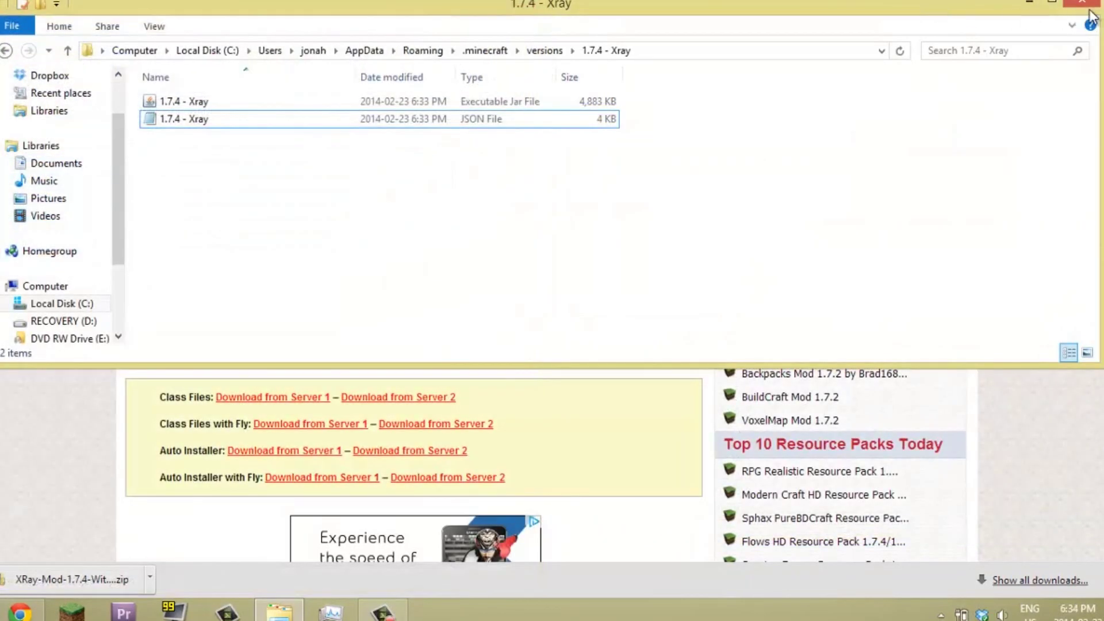
pyautogui.click(1041, 14)
pyautogui.click(1051, 2)
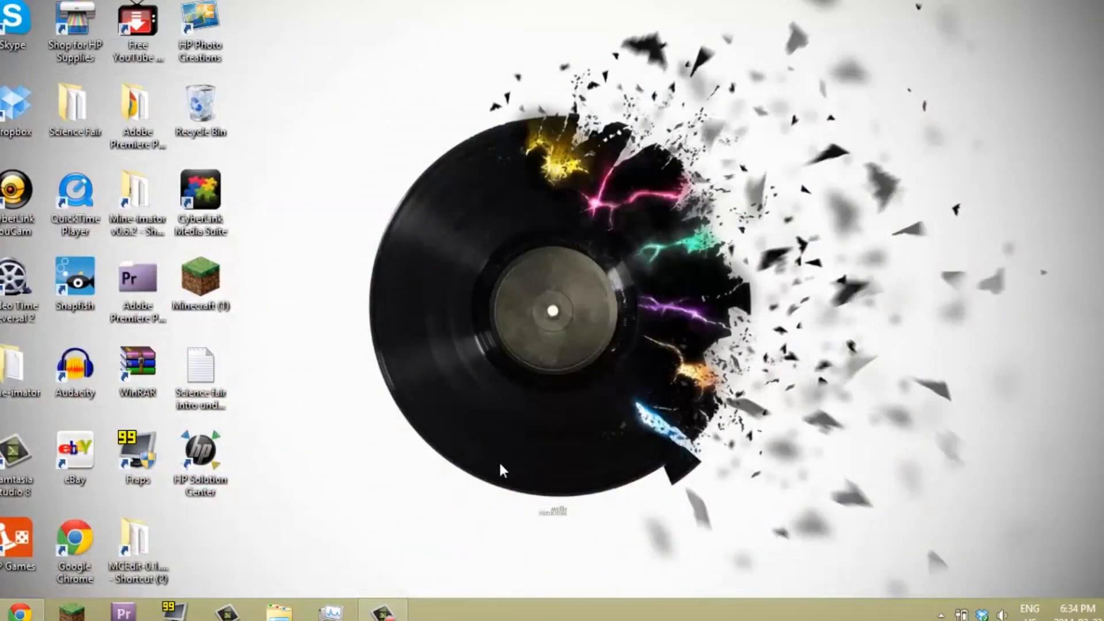
# - Open the Minecraft launcher and save the OptiFine profile with release 1.7.4 - Xray as its version
pyautogui.doubleClick(221, 284)
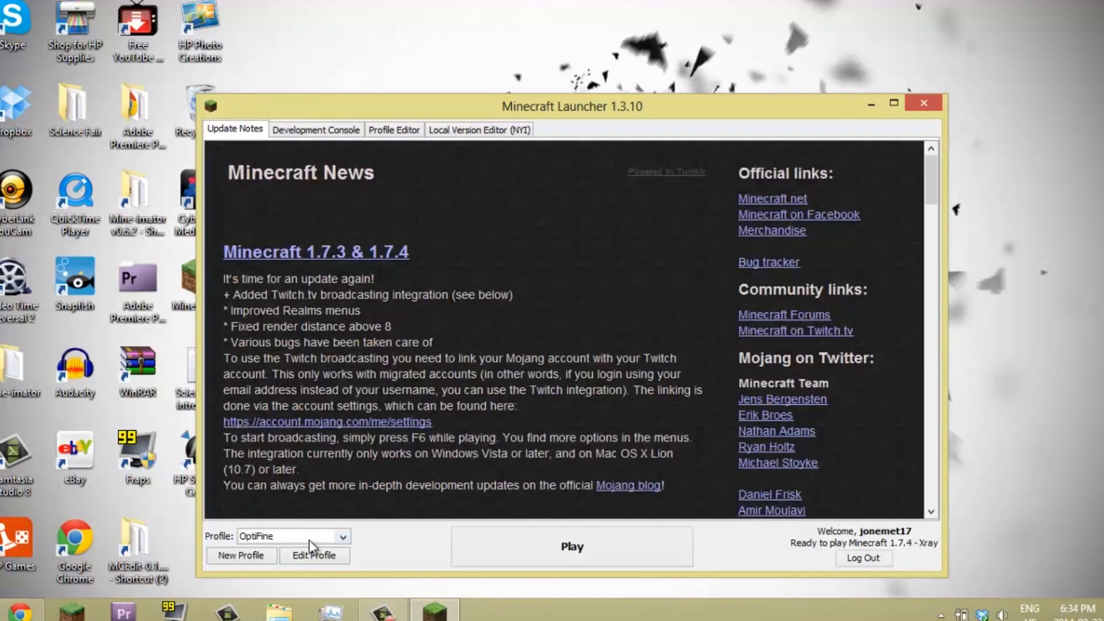
pyautogui.click(311, 539)
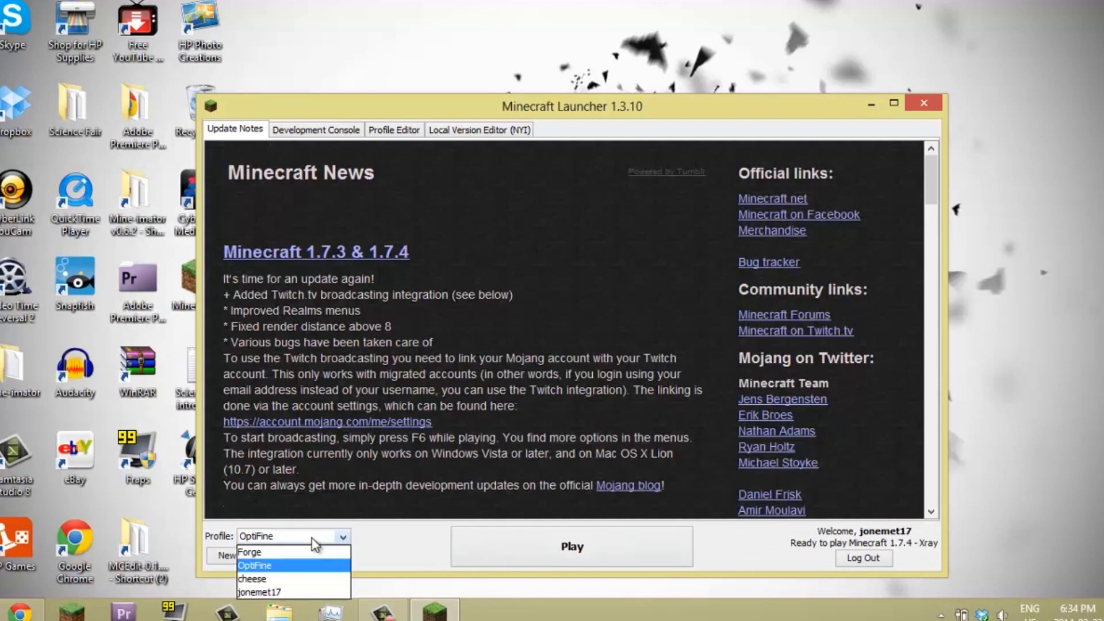
pyautogui.click(311, 538)
pyautogui.click(311, 556)
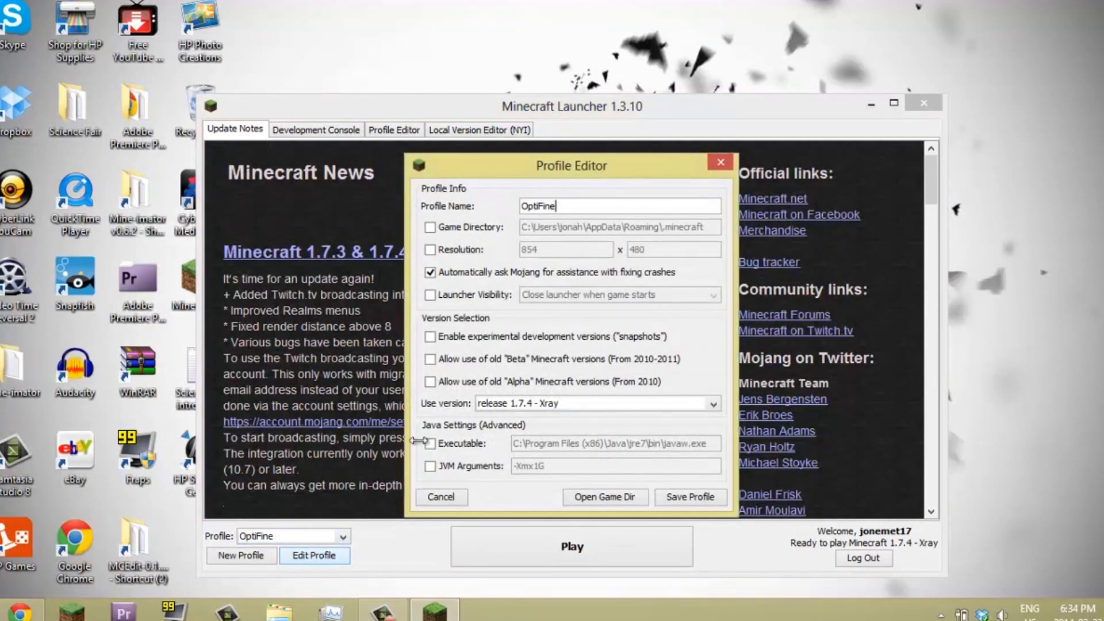
pyautogui.click(572, 404)
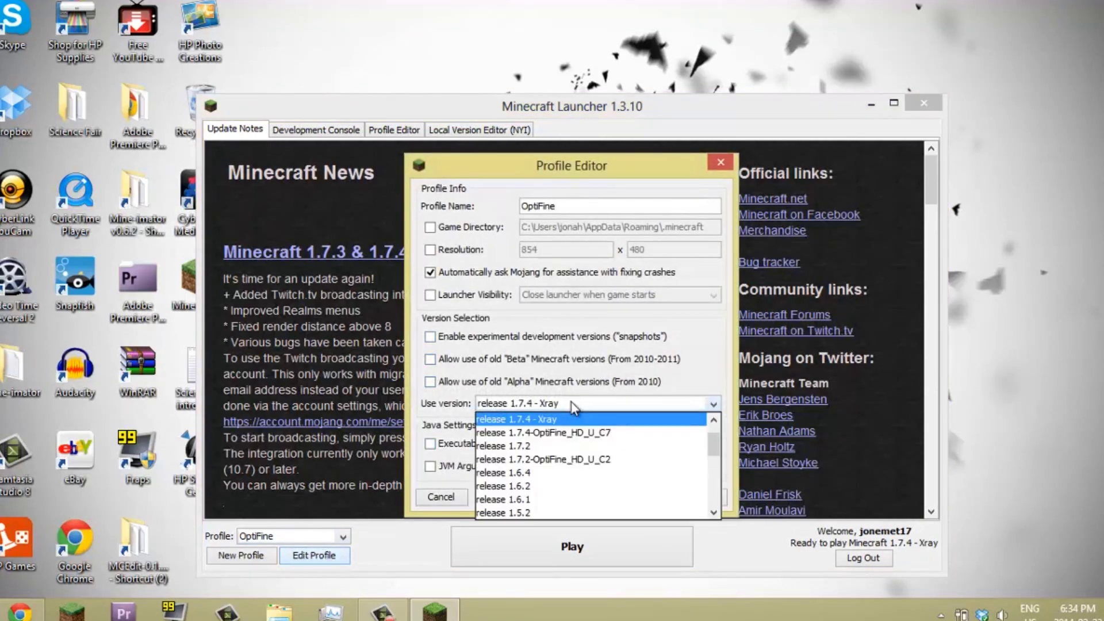
pyautogui.click(571, 403)
pyautogui.click(685, 496)
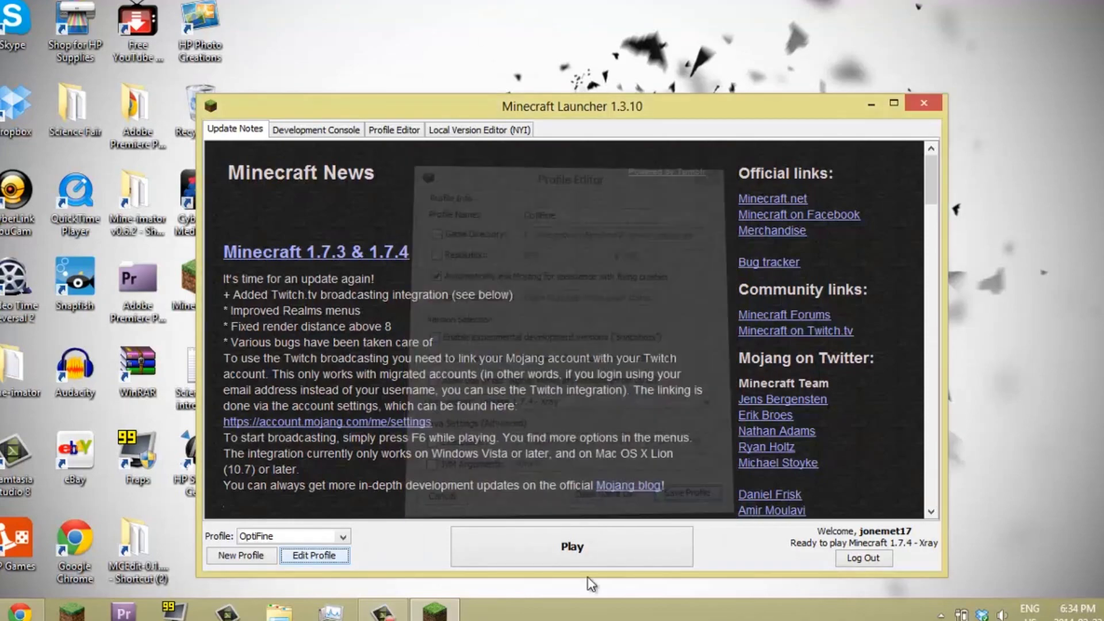
# - Launch the game and load the singleplayer world "New World" dated 20/02/14 2:14 PM
pyautogui.click(581, 563)
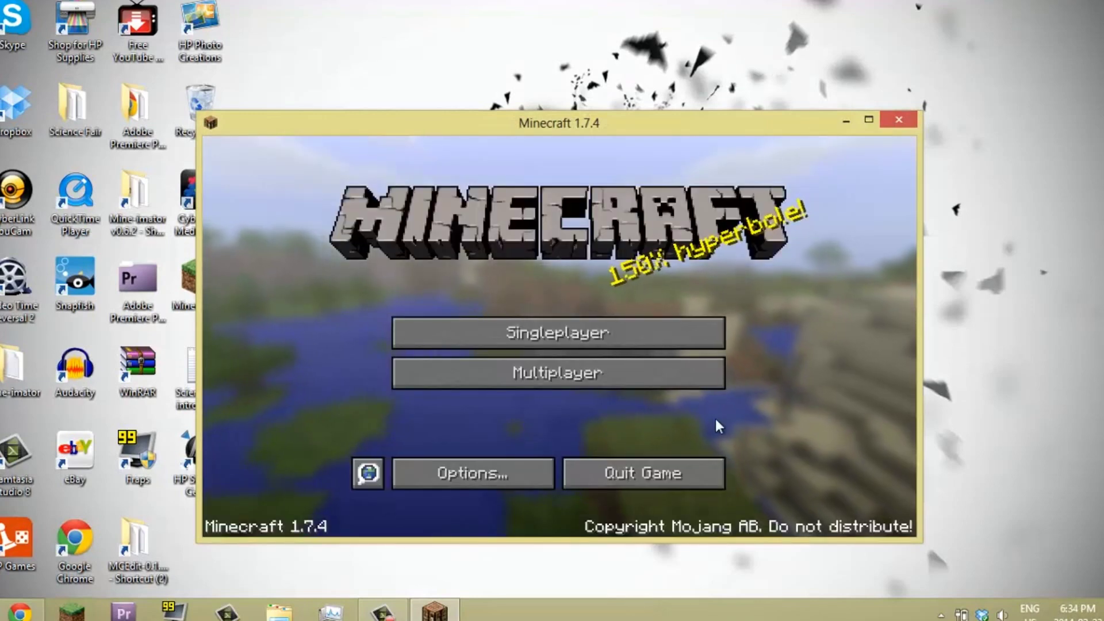
pyautogui.click(640, 344)
pyautogui.click(384, 256)
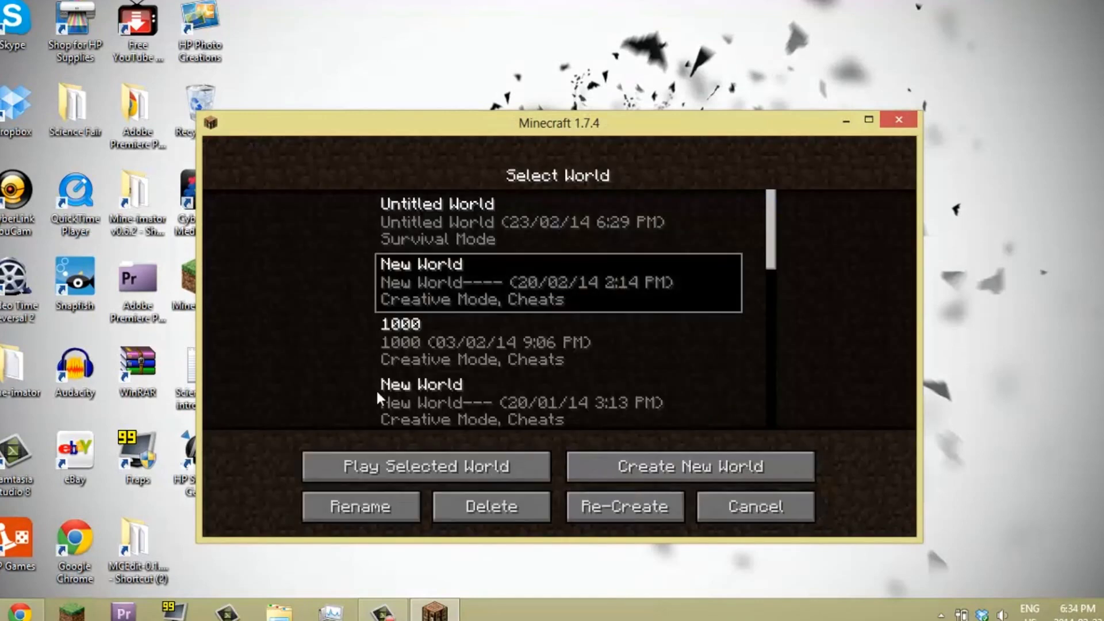
pyautogui.click(402, 467)
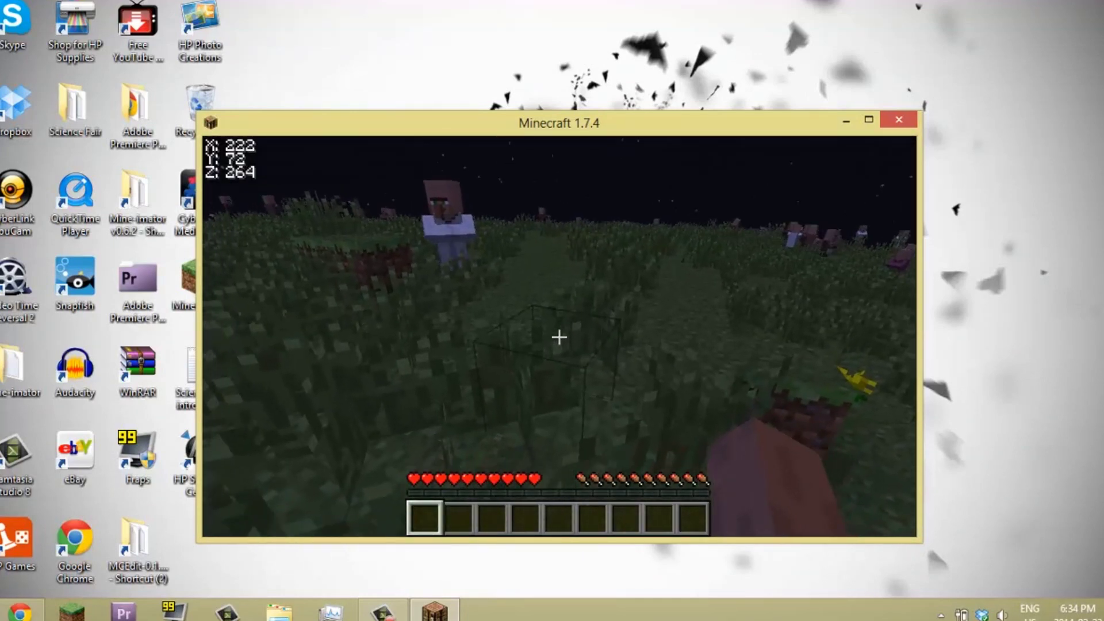
# - Turn on the X-ray view in the world and walk around to inspect the ores underground
pyautogui.press('w')
pyautogui.press('x')
pyautogui.press('w')
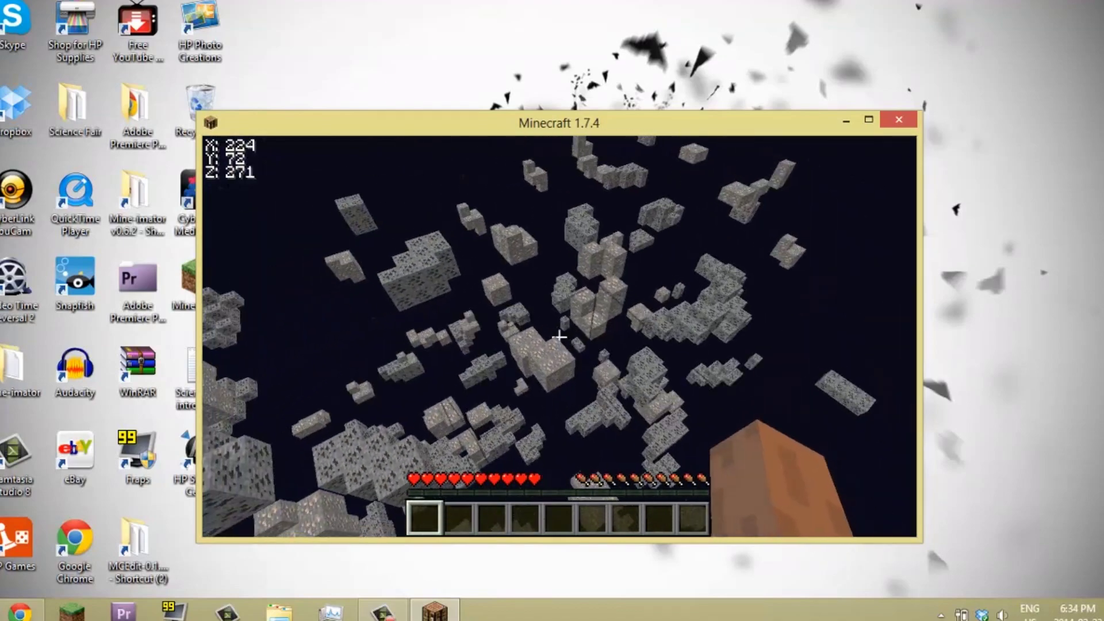
pyautogui.press('w')
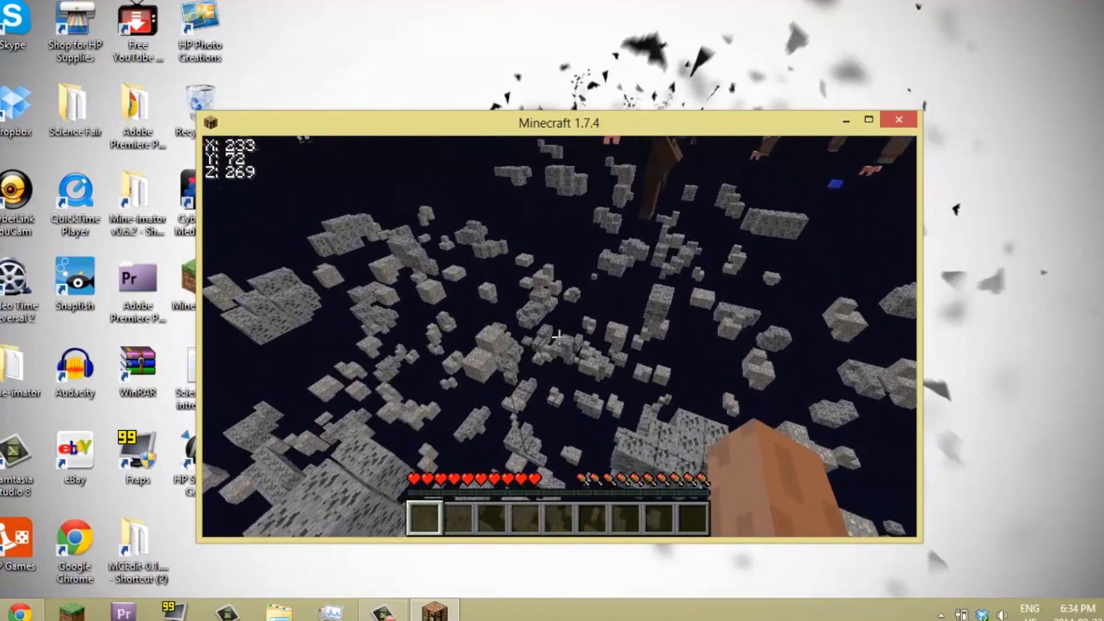
pyautogui.press('w')
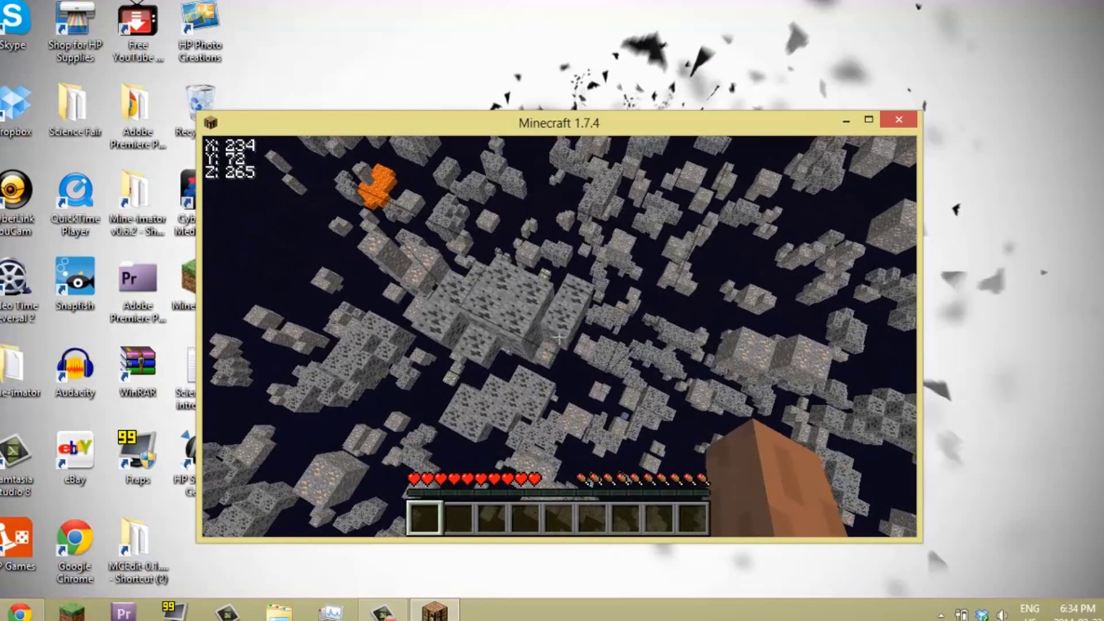
pyautogui.press('w')
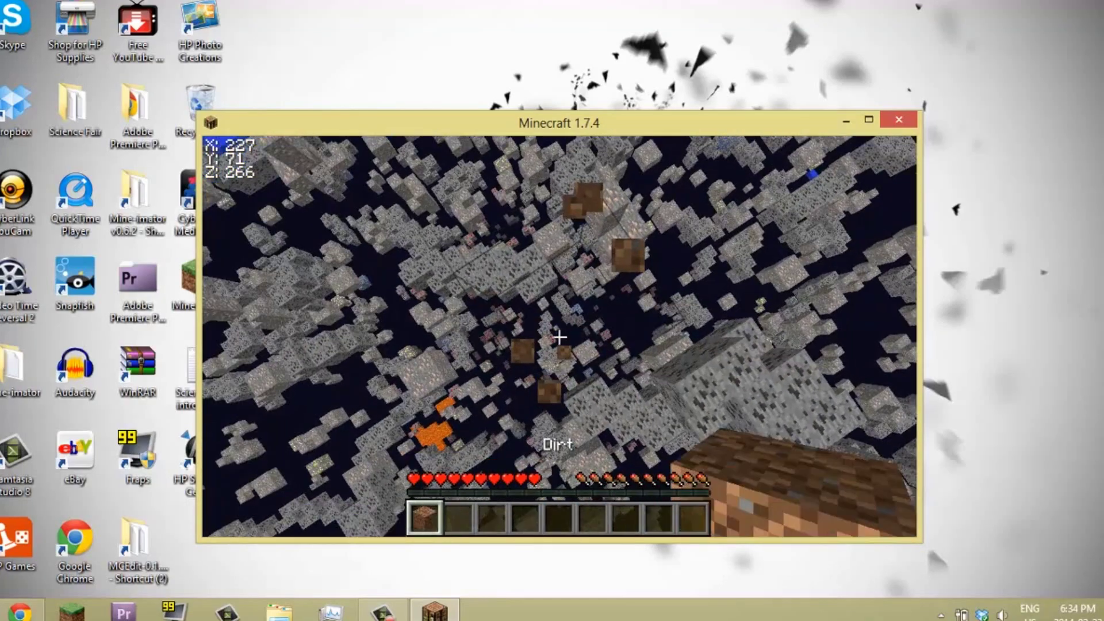
# - Change the game mode with the gamemode command and dig straight down among the ores to about Y 22
pyautogui.press('/')
pyautogui.write('gamemodde')
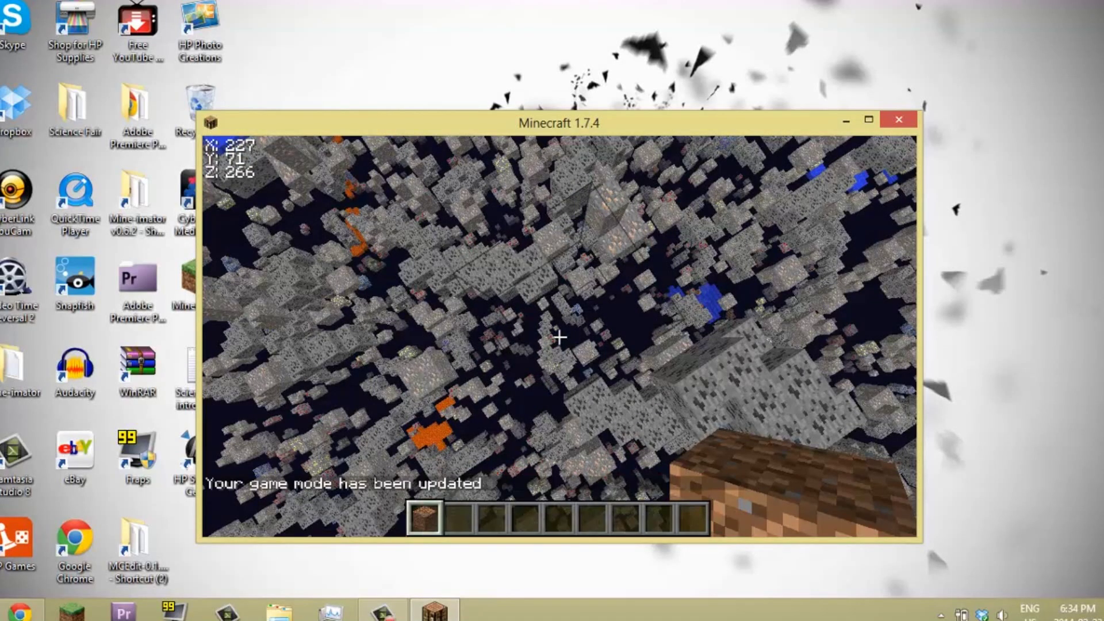
pyautogui.press('shift')
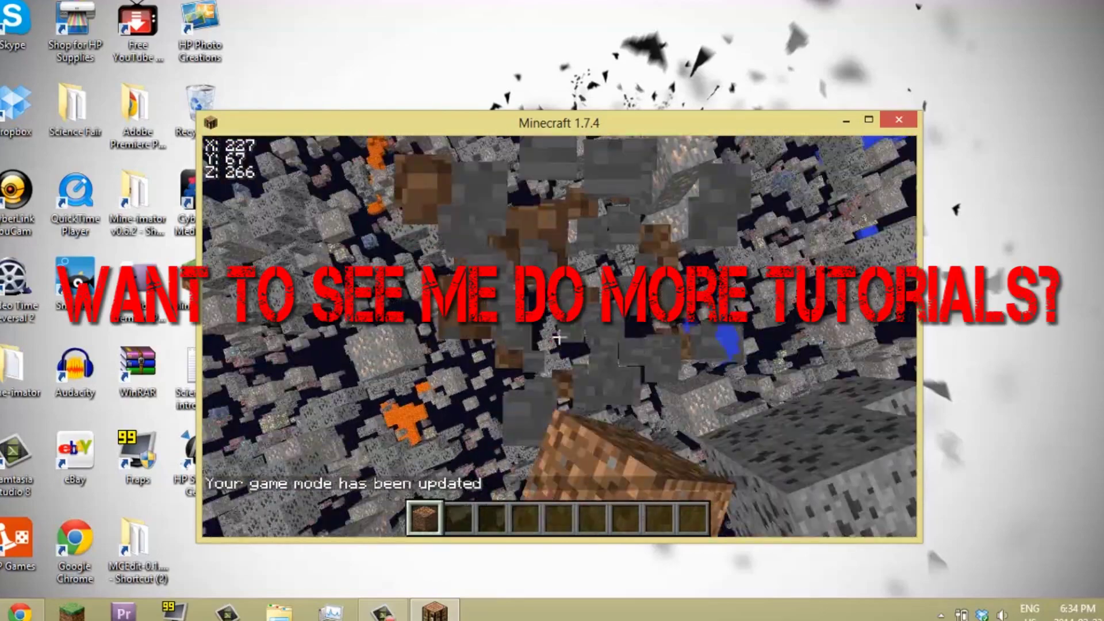
pyautogui.press('shift')
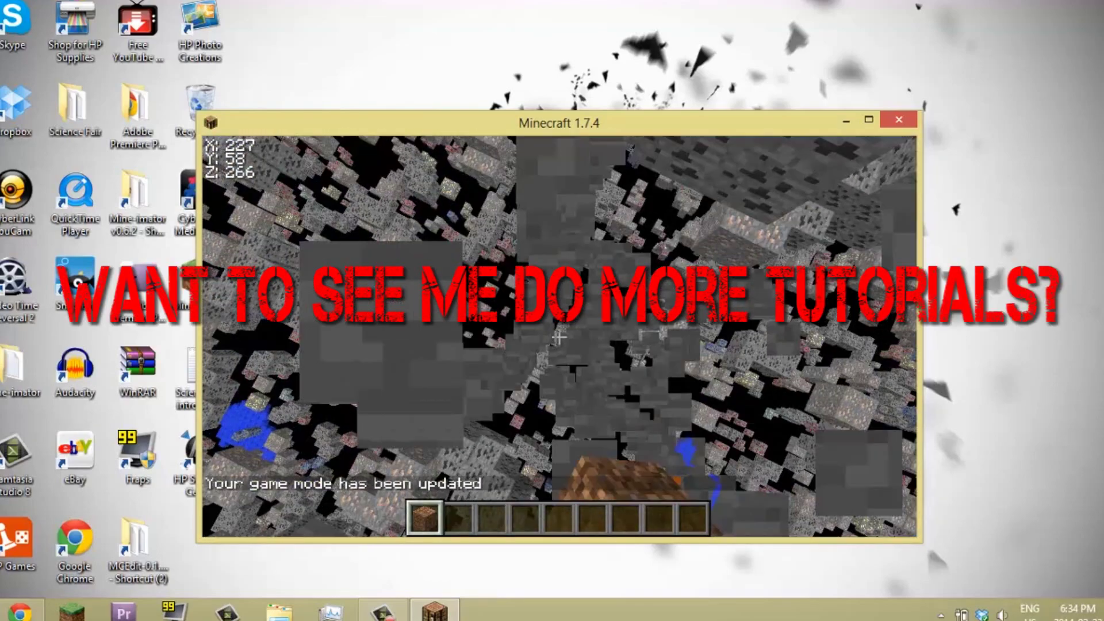
pyautogui.press('shift')
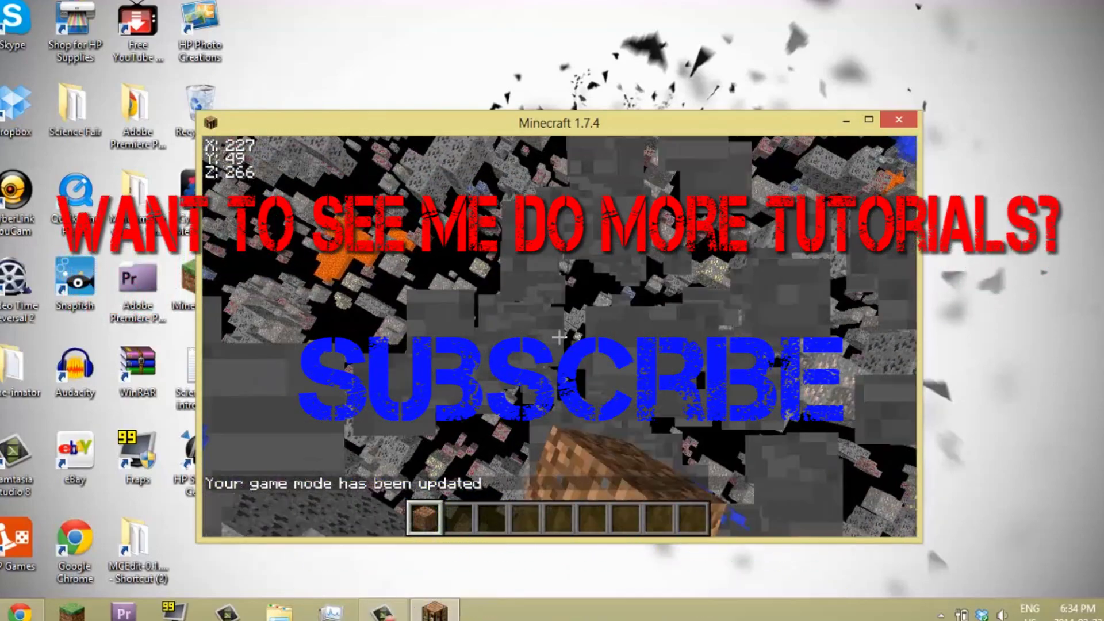
pyautogui.press('shift')
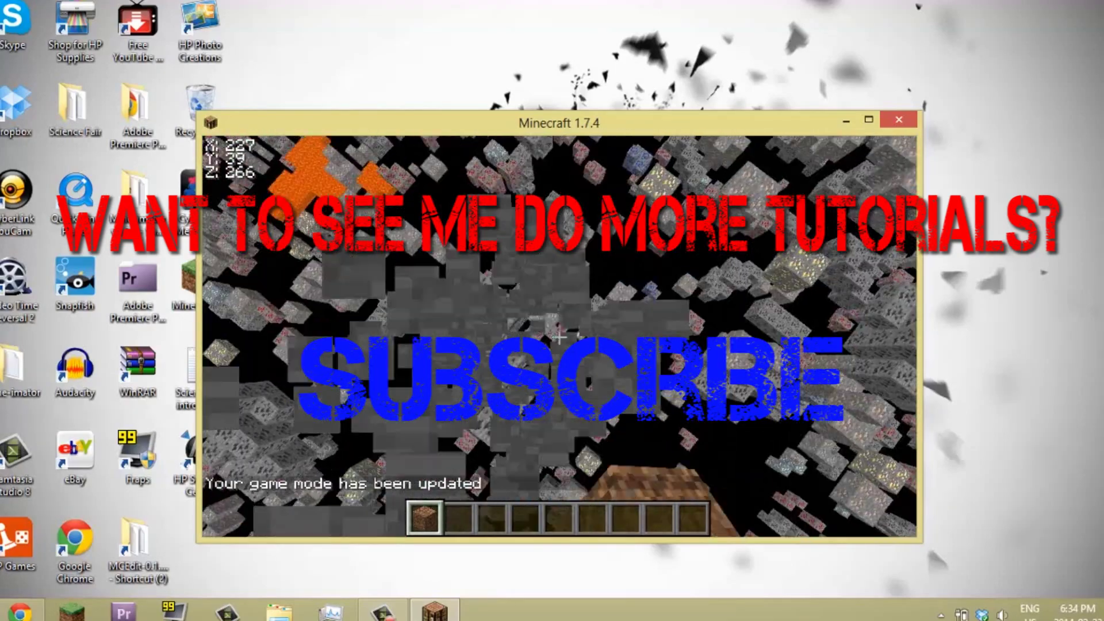
pyautogui.press('shift')
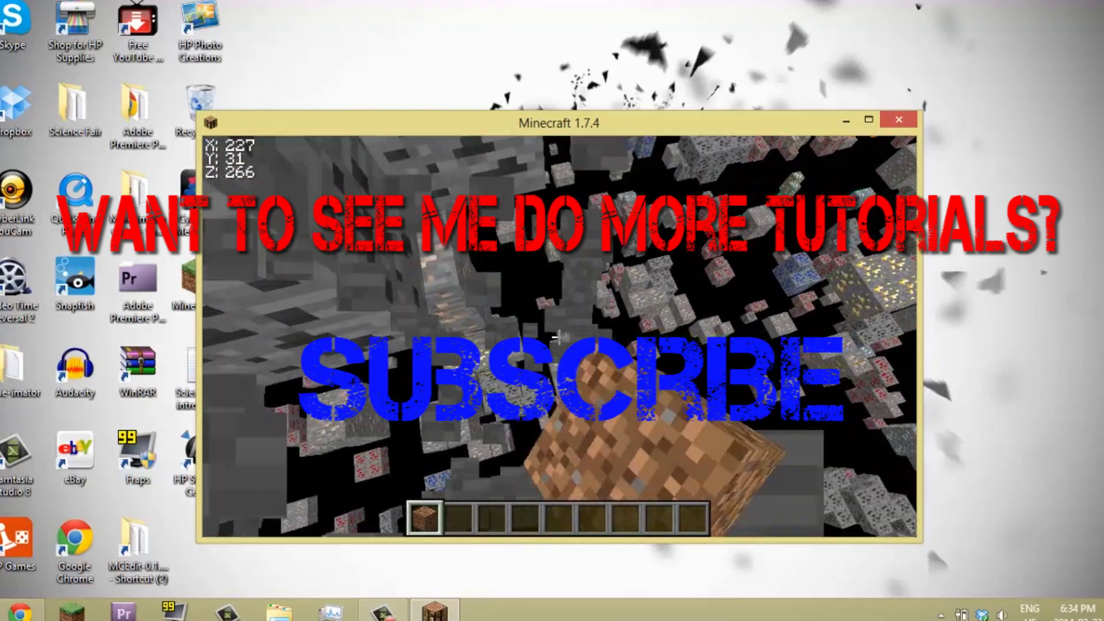
pyautogui.press('shift')
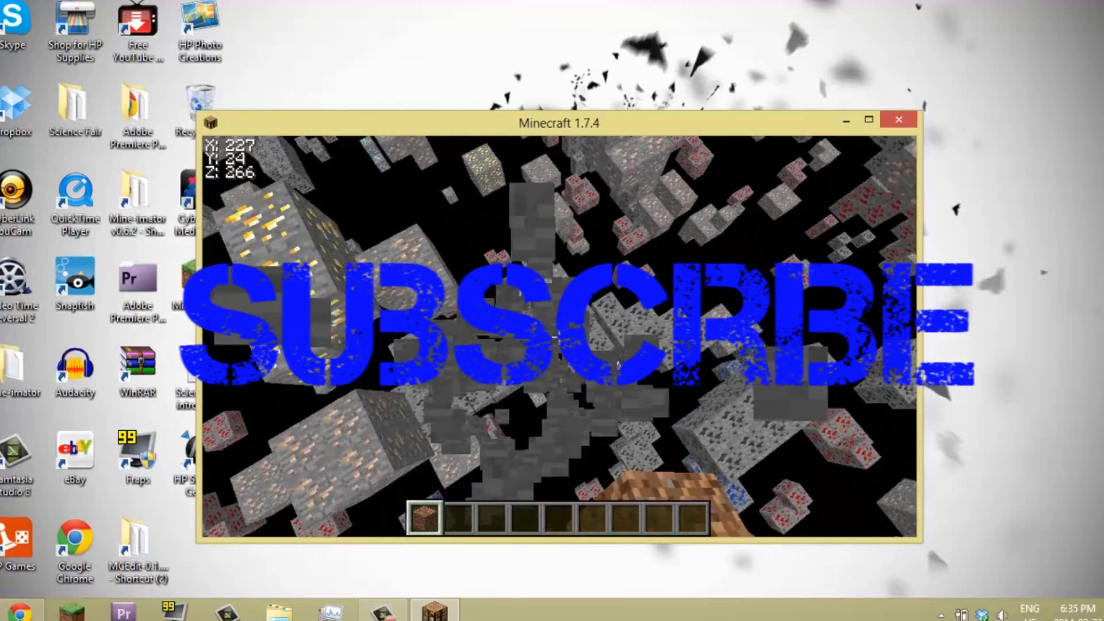
pyautogui.press('space')
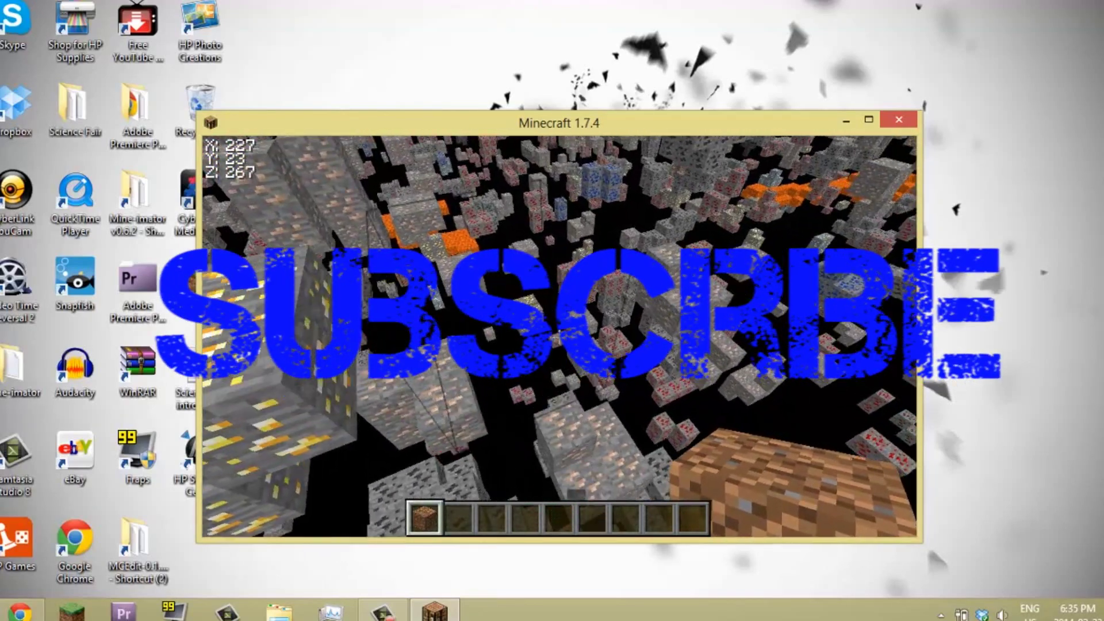
pyautogui.press('shift')
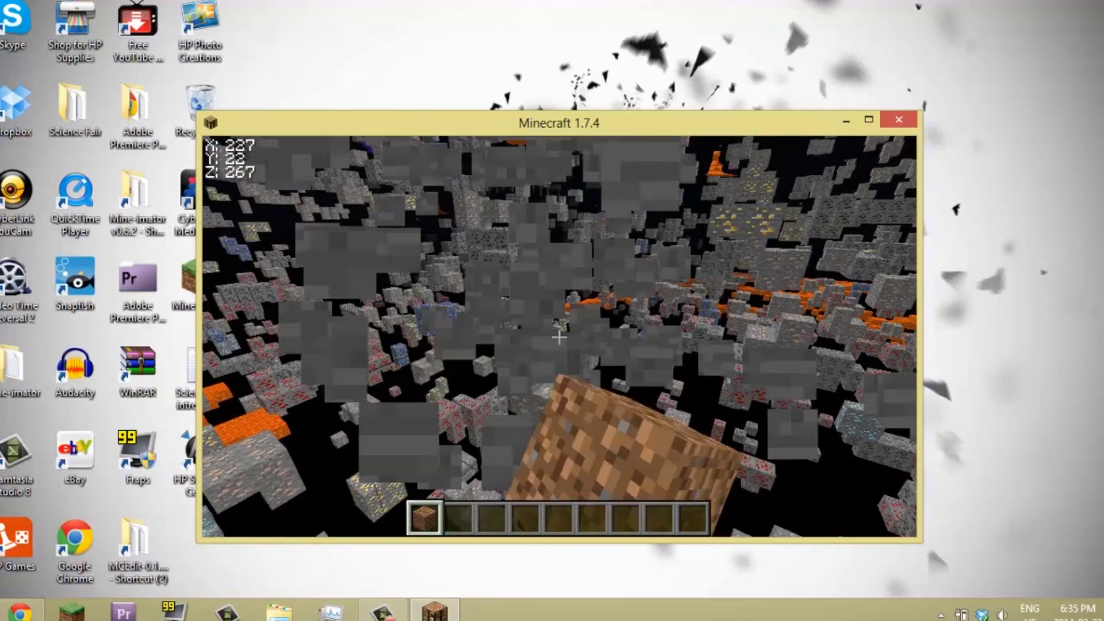